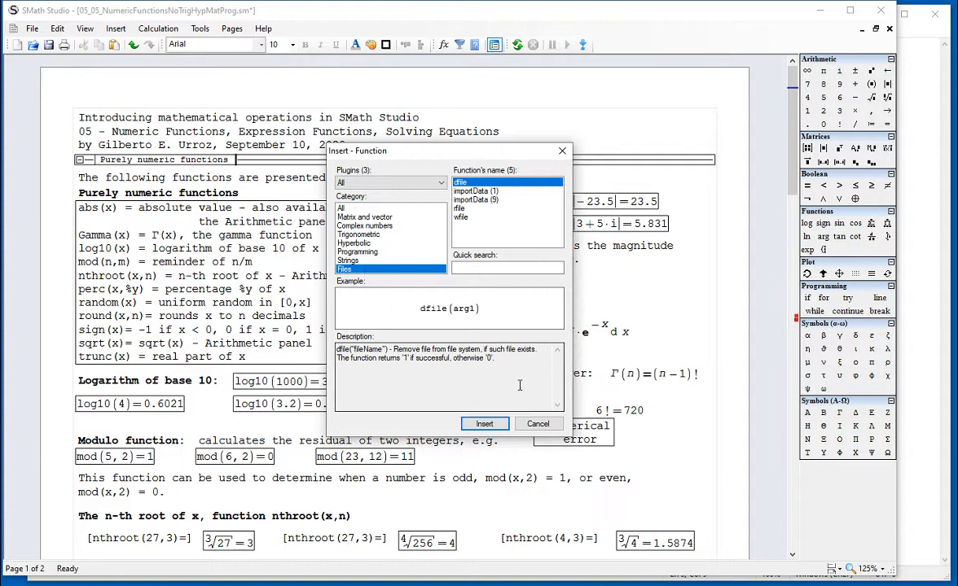
- Close the function insertion dialog and examine the mod and nthroot entries in the boxed list of purely numeric functions
click(535, 424)
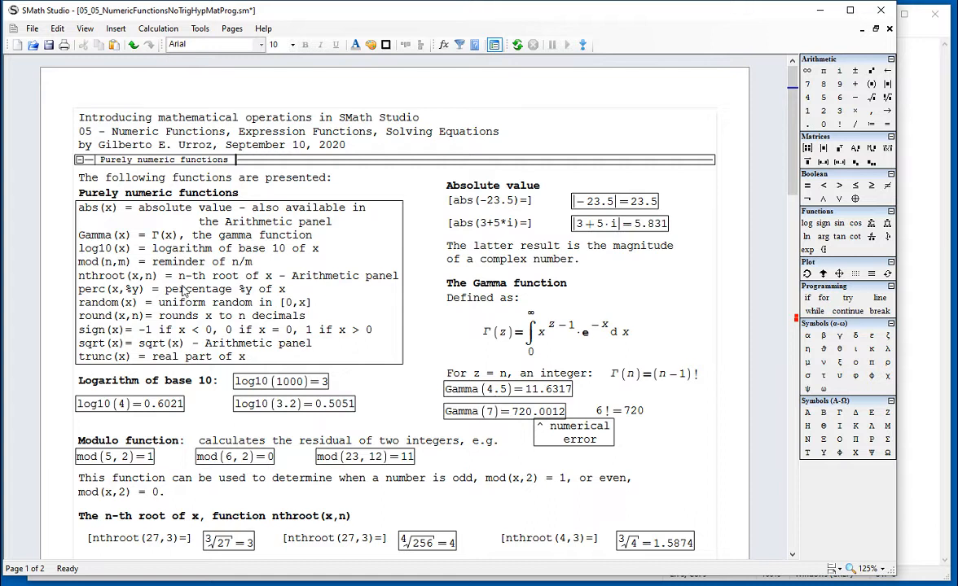
click(92, 211)
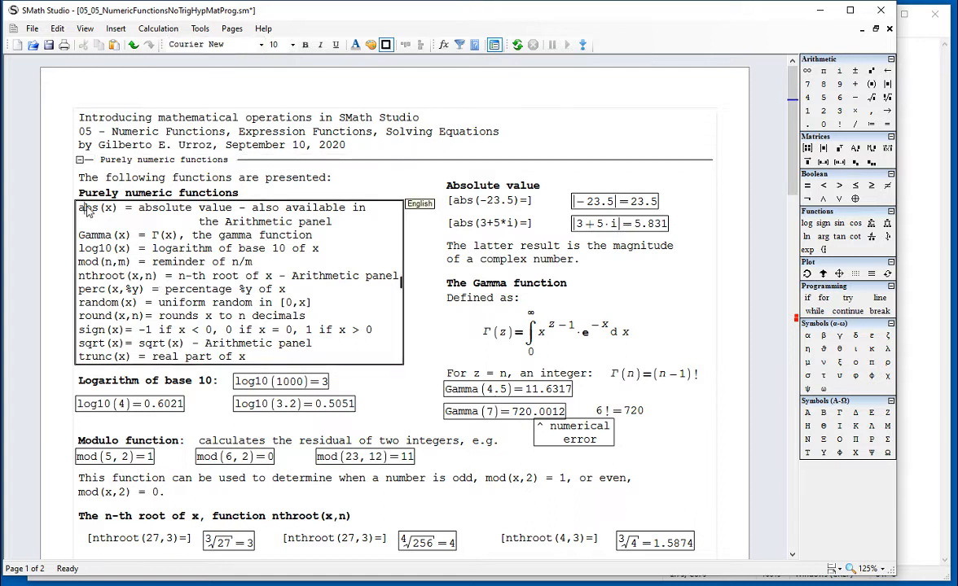
click(100, 264)
drag(82, 267, 260, 267)
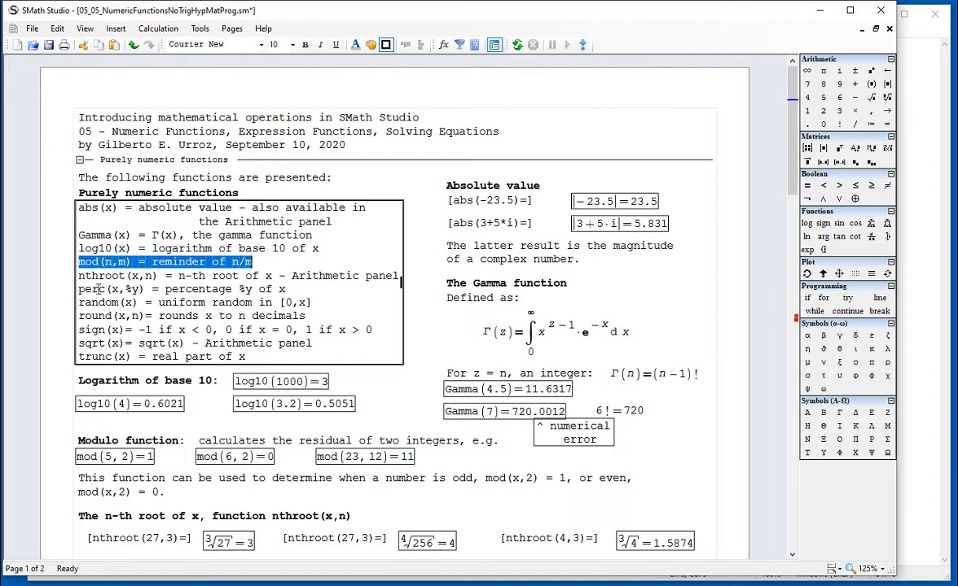
drag(80, 276, 379, 279)
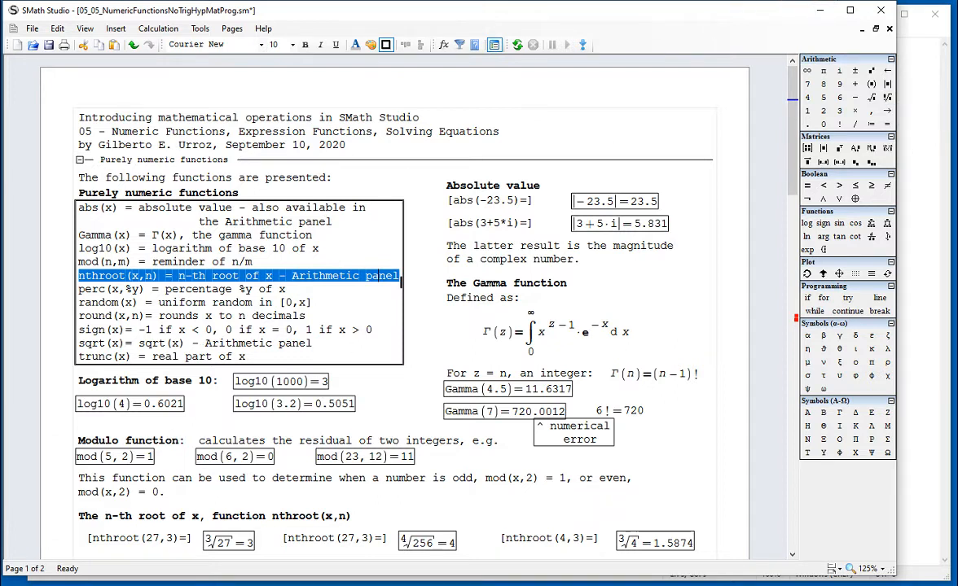
- Change the trunc(x) description in the boxed list to "integer part of x" and save the worksheet
double_click(281, 346)
click(80, 357)
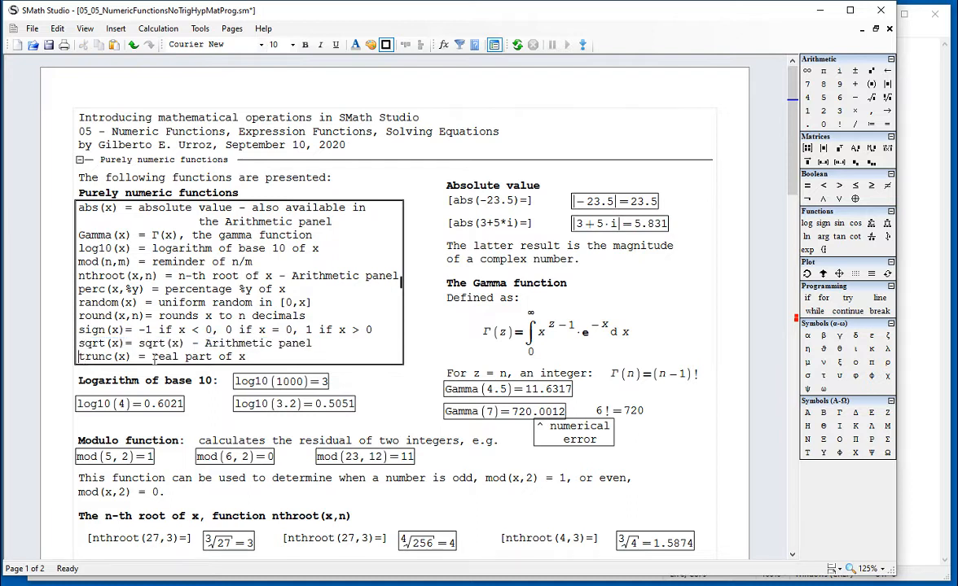
key(BackSpace)
key(BackSpace)
key(BackSpace)
key(BackSpace)
text(integer)
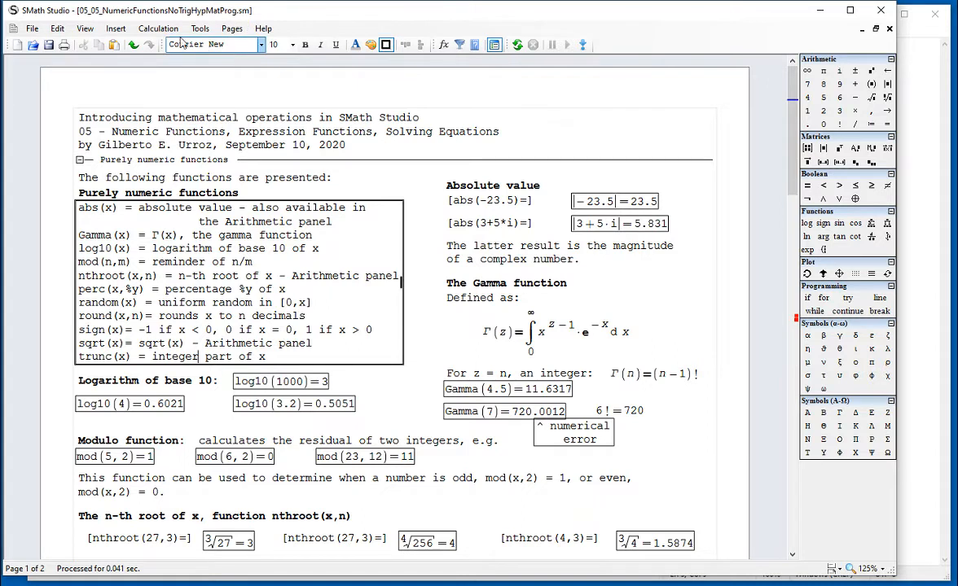
- Create a new blank page and return to the 05_05_NumericFunctionsNoTrigHypMatProg.sm worksheet
click(227, 30)
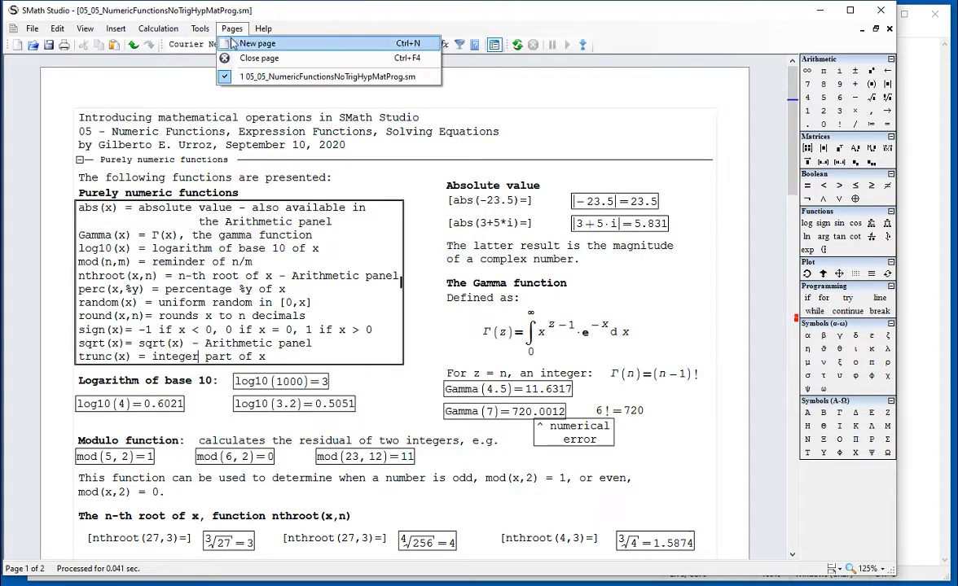
click(248, 43)
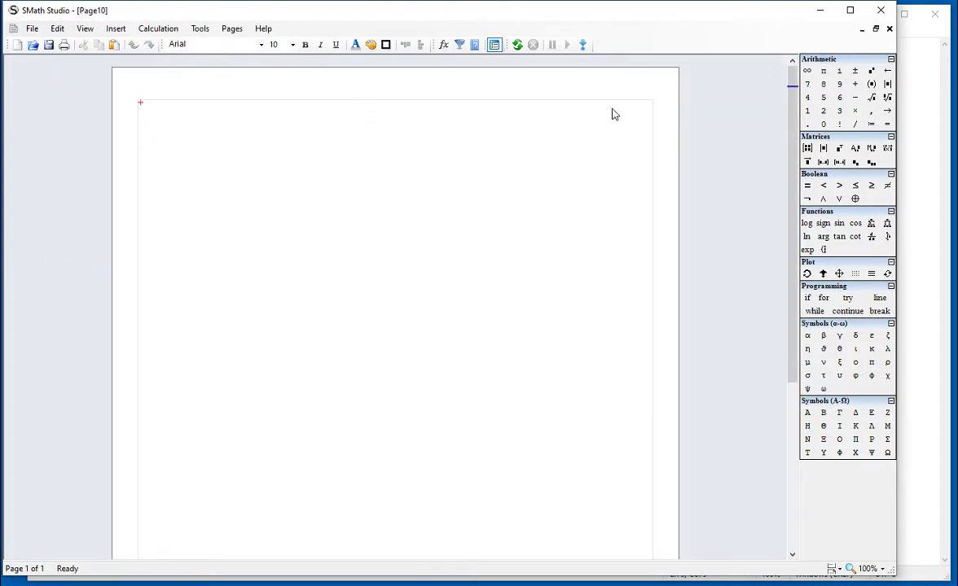
click(231, 28)
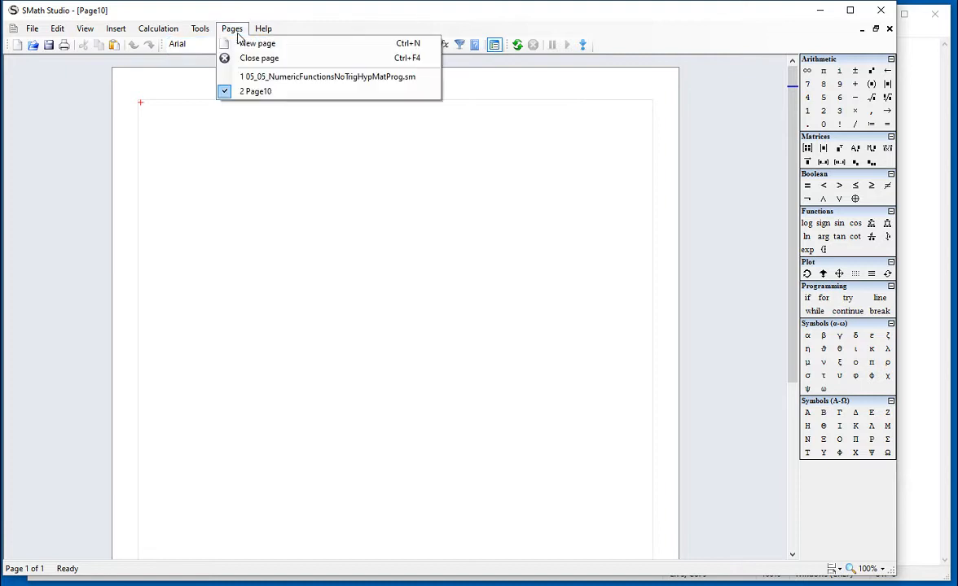
click(256, 77)
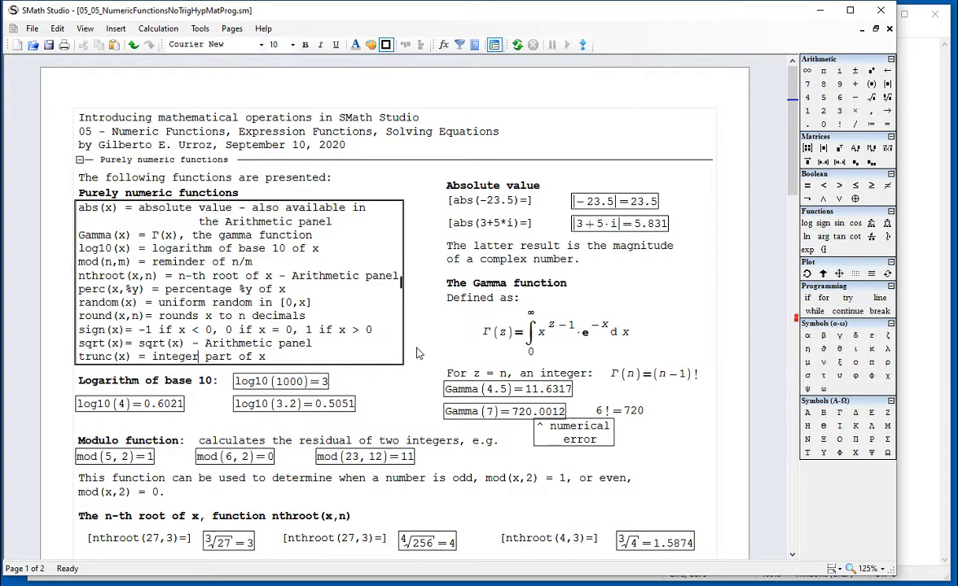
- Copy the boxed list of purely numeric functions to the start of the new blank page
drag(385, 324, 374, 338)
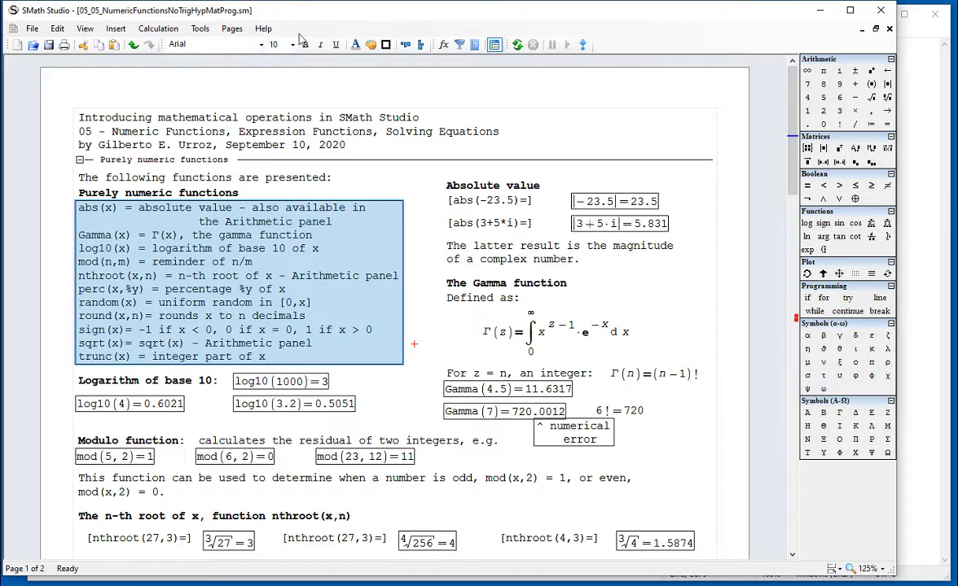
click(231, 28)
click(245, 92)
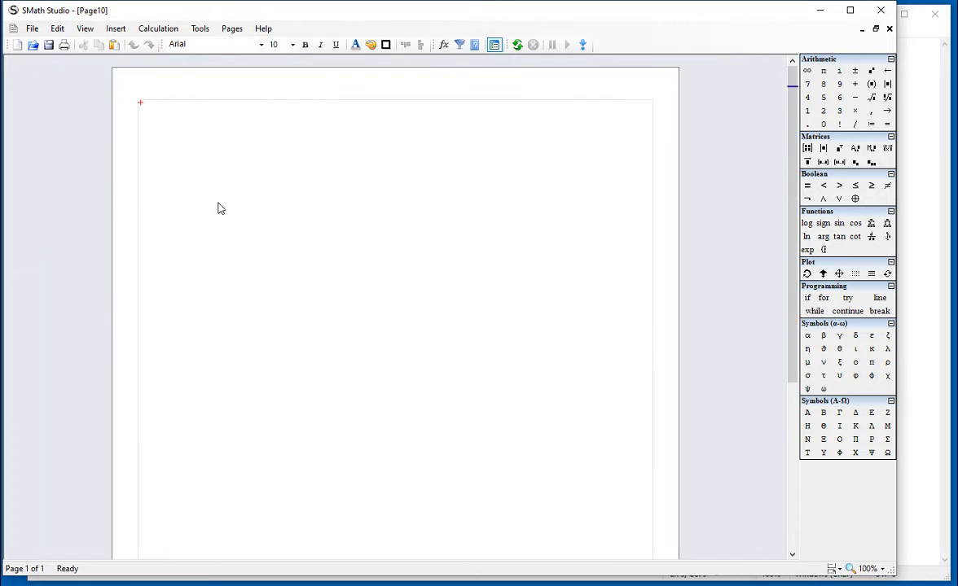
text(abs(x) = absolute value - also available in                   the Arithmetic panel Gamma(x) = Γ(x), the gamma function log10(x) = logarithm of base 10 of x mod(n,m) = reminder of n/m nthroot(x,n) = n-th root of x - Arithmetic panel perc(x,%y) = percentage %y of x random(x) = uniform random in [0,x] round(x,n)= rounds x to n decimals sign(x)= -1 if x < 0, 0 if x = 0, 1 if x > 0 sqrt(x)= sqrt(x) - Arithmetic panel trunc(x) = integer part of x)
click(865, 568)
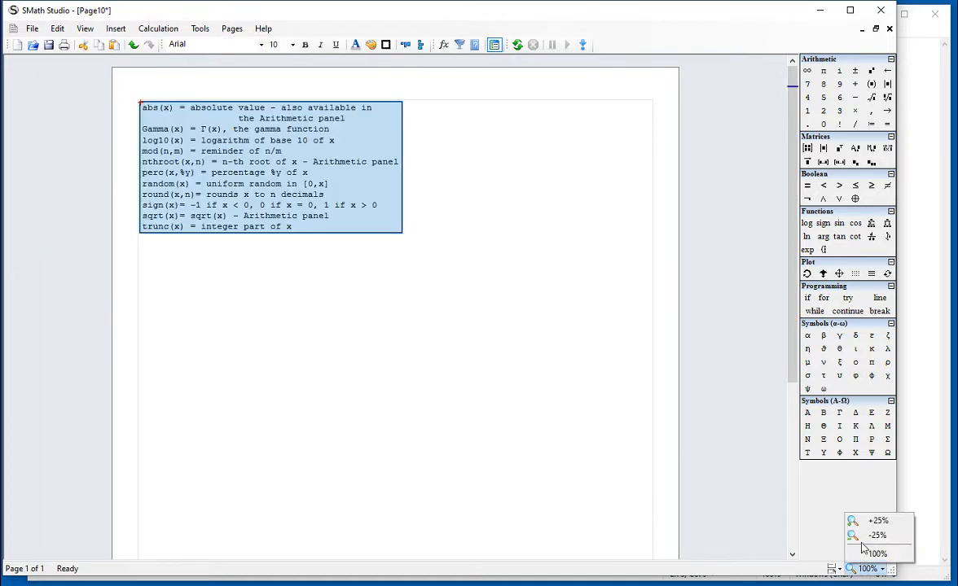
click(873, 520)
click(444, 397)
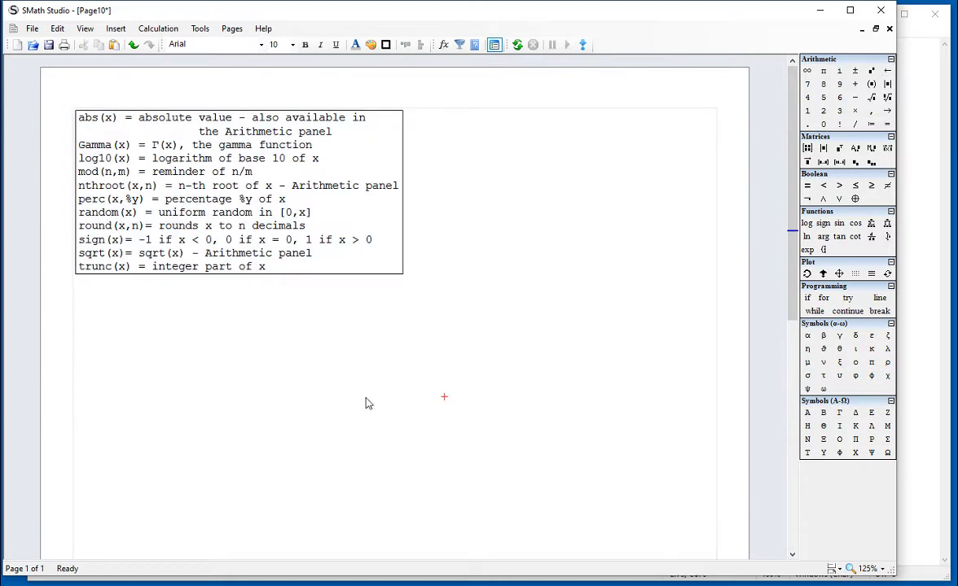
- Evaluate the absolute value of -12 with the abs function below the boxed list
click(100, 319)
text(abs)
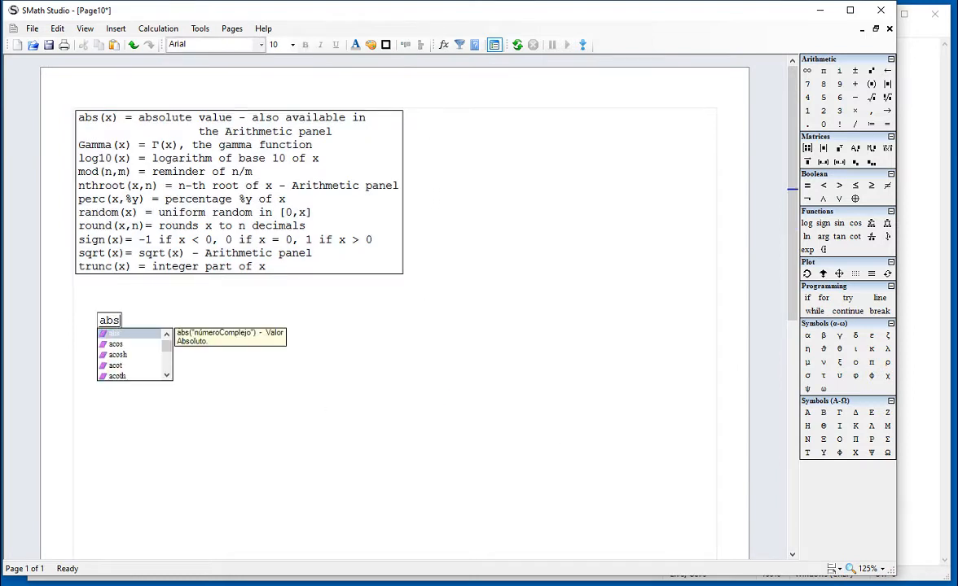
key(Return)
text(-12| )
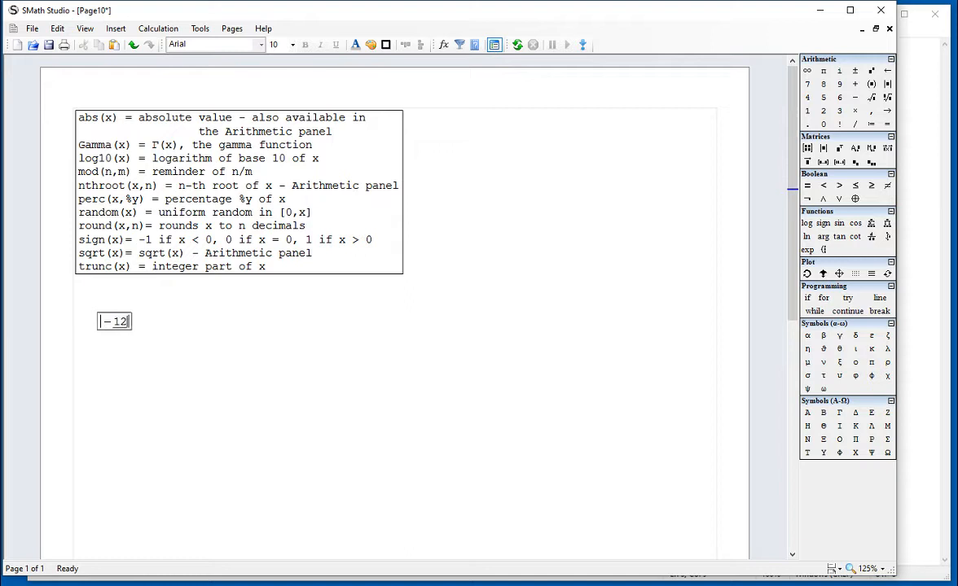
text(= 12)
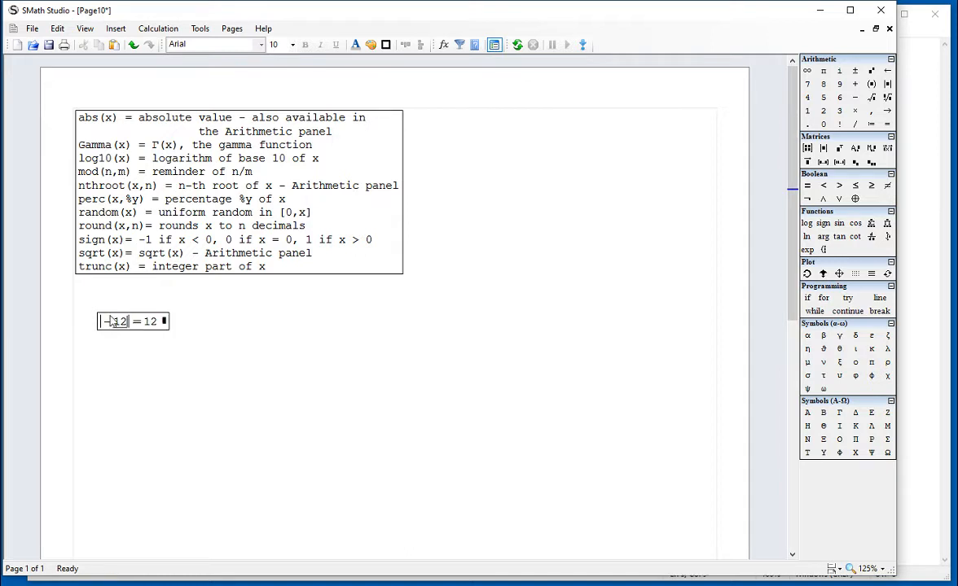
- Evaluate Gamma(2.3) beside the absolute value expression
click(190, 318)
text(Gam)
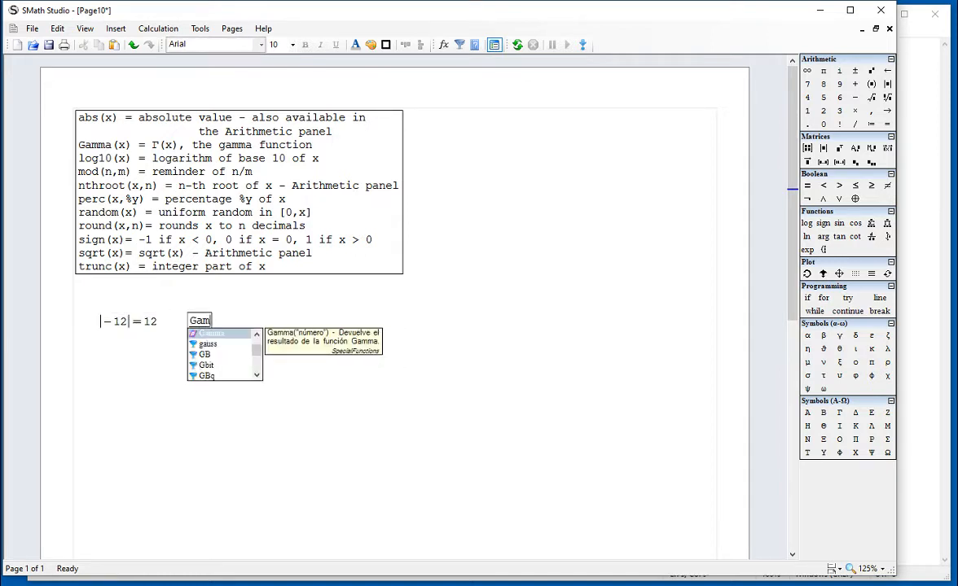
text(ma ()
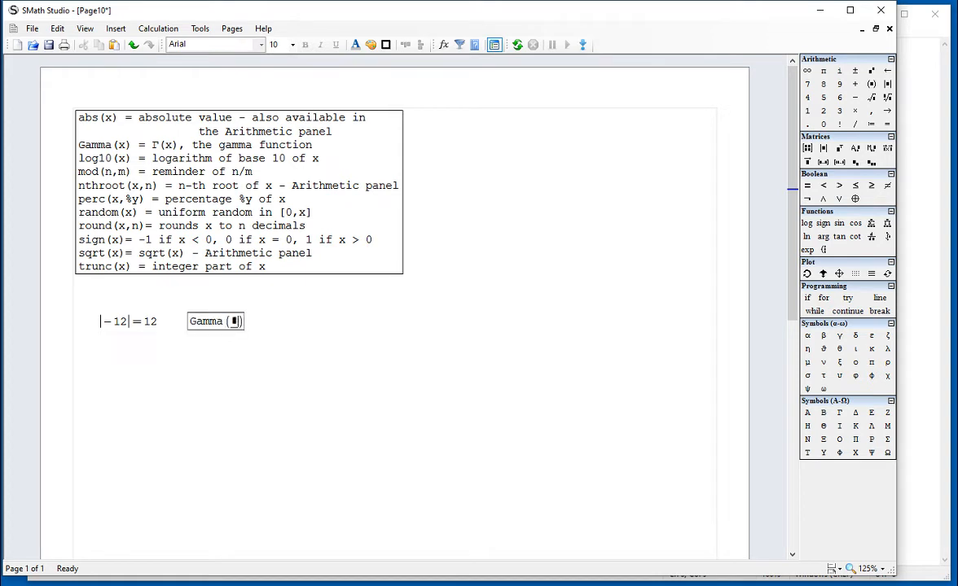
text(2.3) = 1.1667)
click(323, 355)
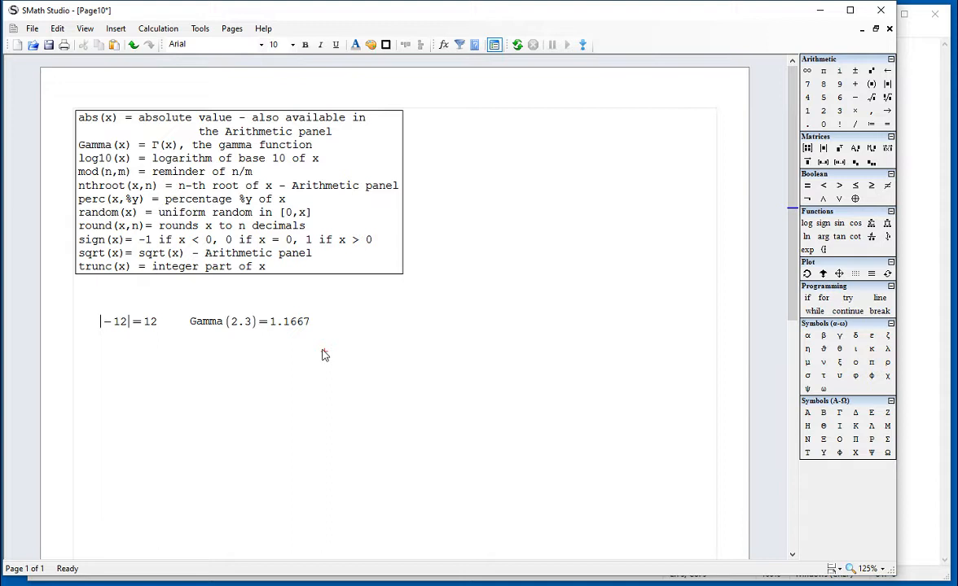
- Evaluate Gamma(6) directly below the Gamma(2.3) expression
click(189, 348)
text(Gamma)
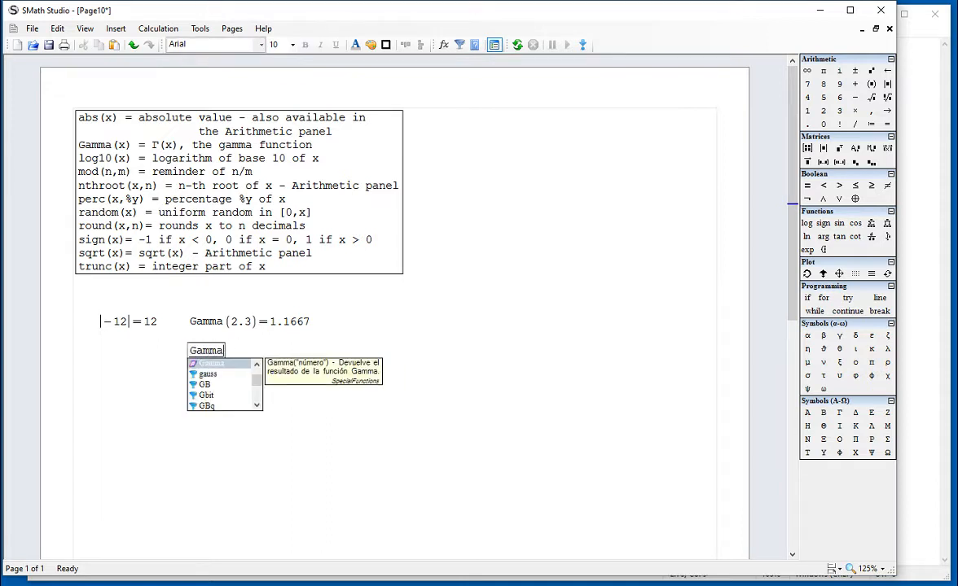
key(Return)
text(5)
key(BackSpace)
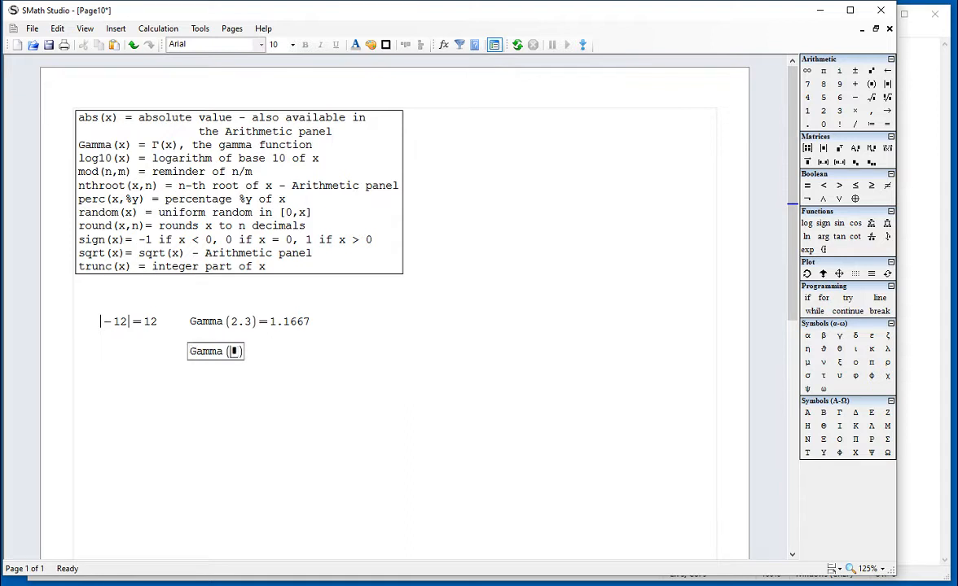
text(6=)
- Evaluate 5! beside the Gamma(6) expression for comparison, and log10(1000) below Gamma(6)
click(349, 348)
text(5!=)
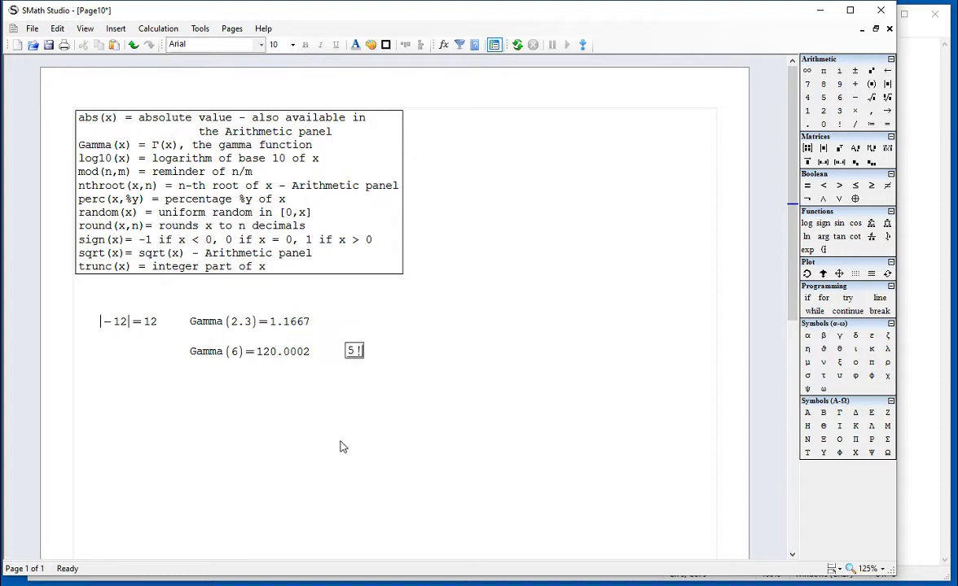
drag(286, 356, 304, 353)
click(306, 355)
click(295, 372)
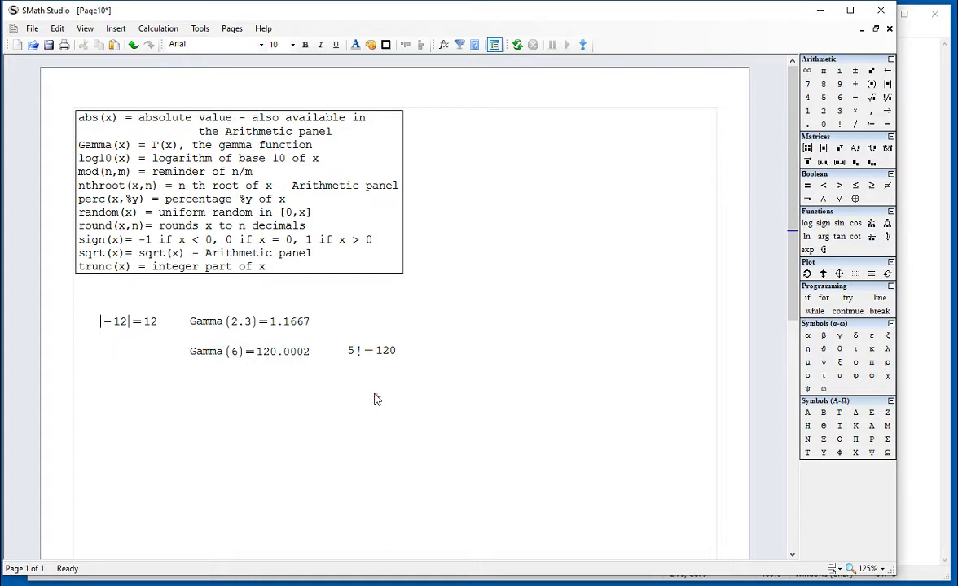
click(189, 382)
text(log10(1000)=3)
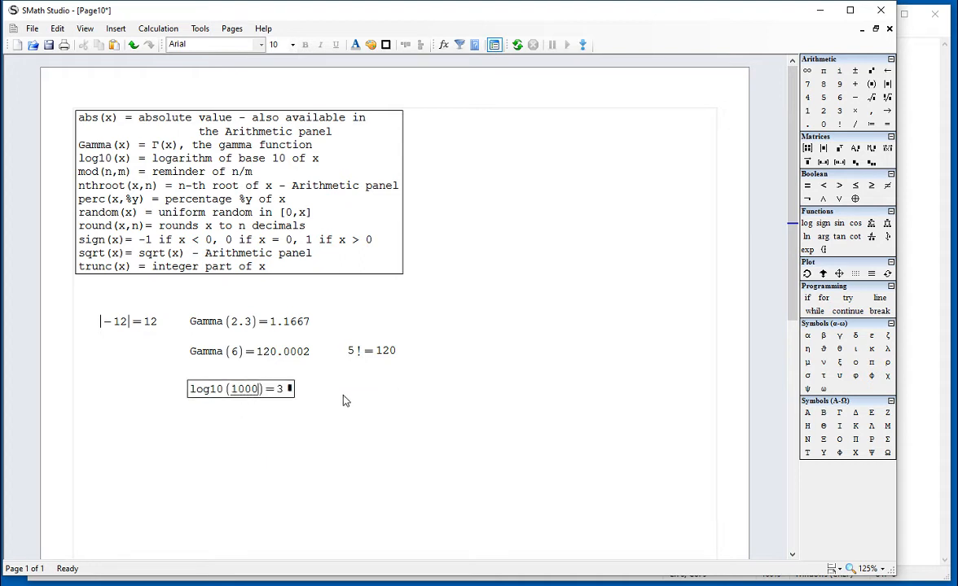
- Write the symbolic division equation m/n = q + r/n below the log10 expression and highlight its remainder r
click(188, 428)
text(m/n)
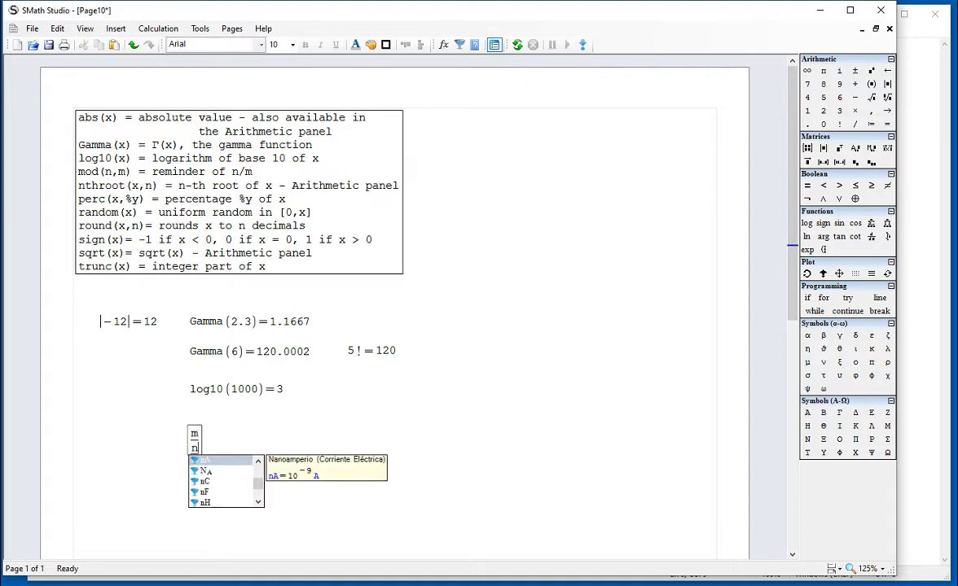
key(Escape)
text(=)
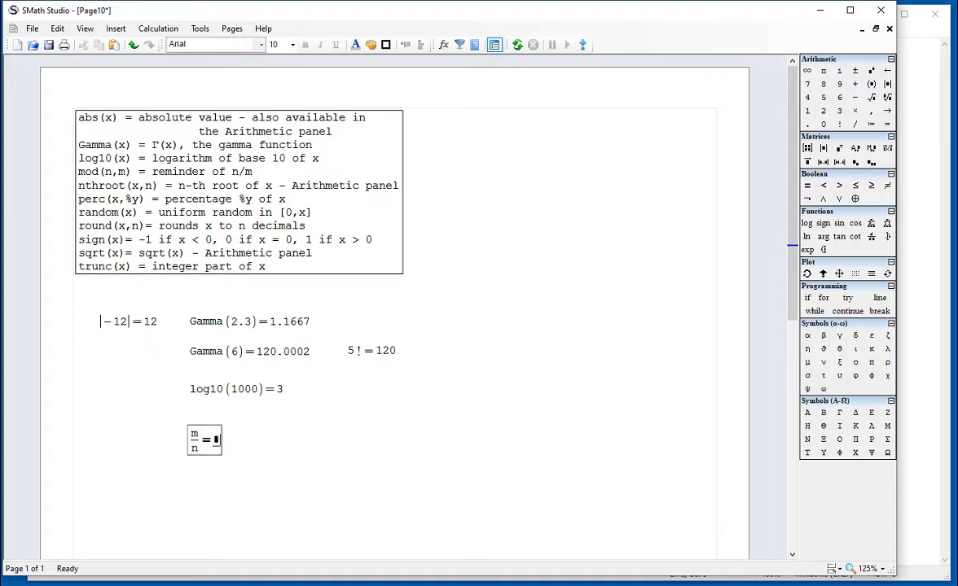
text(q+r)
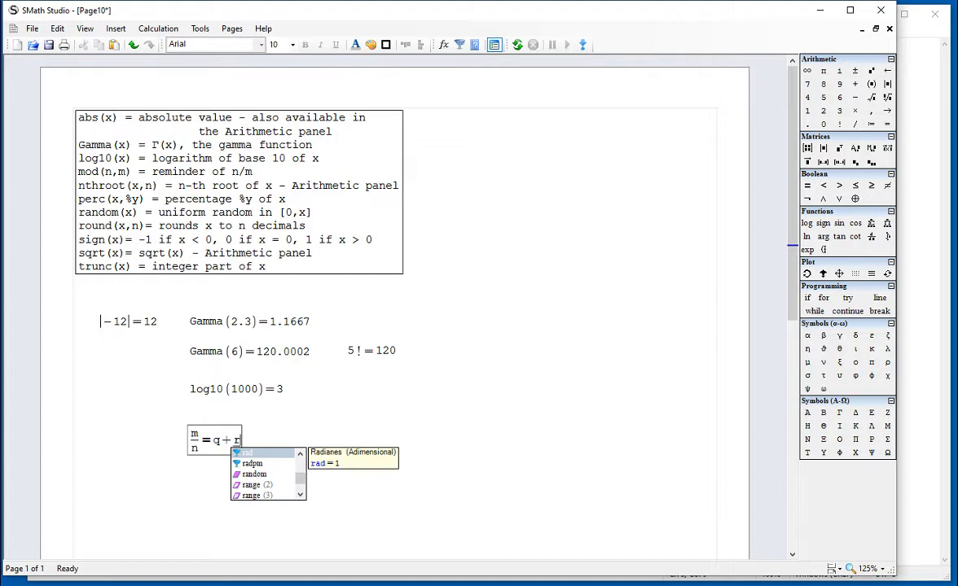
text(/n)
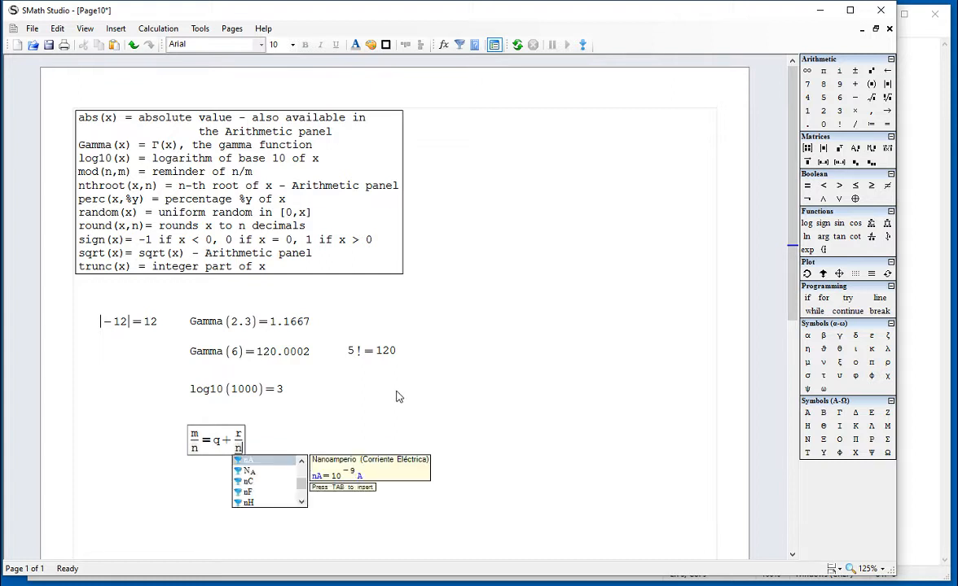
click(451, 419)
double_click(247, 436)
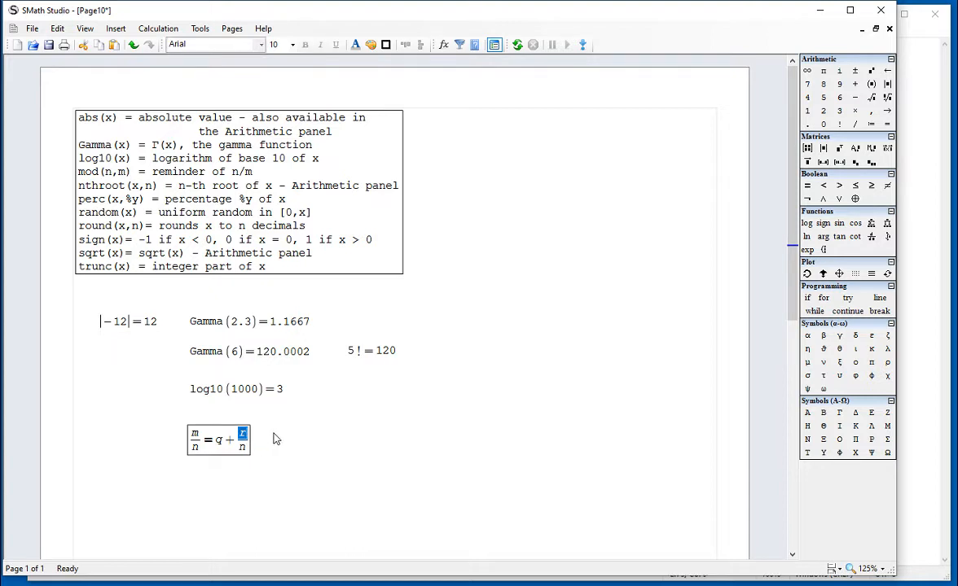
- Evaluate mod(15, 2) beside the division equation
click(277, 441)
text(mod ()
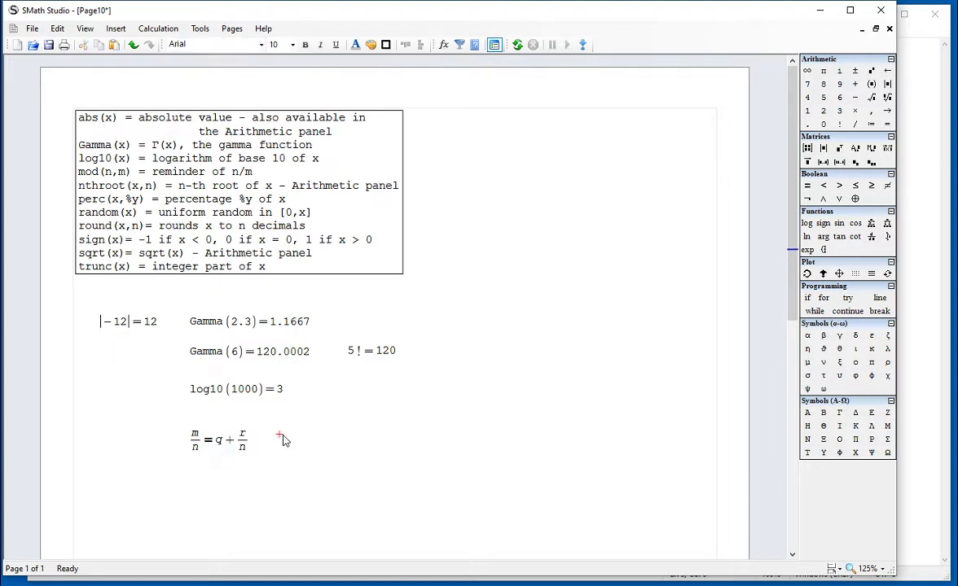
text(15, 2) = 1)
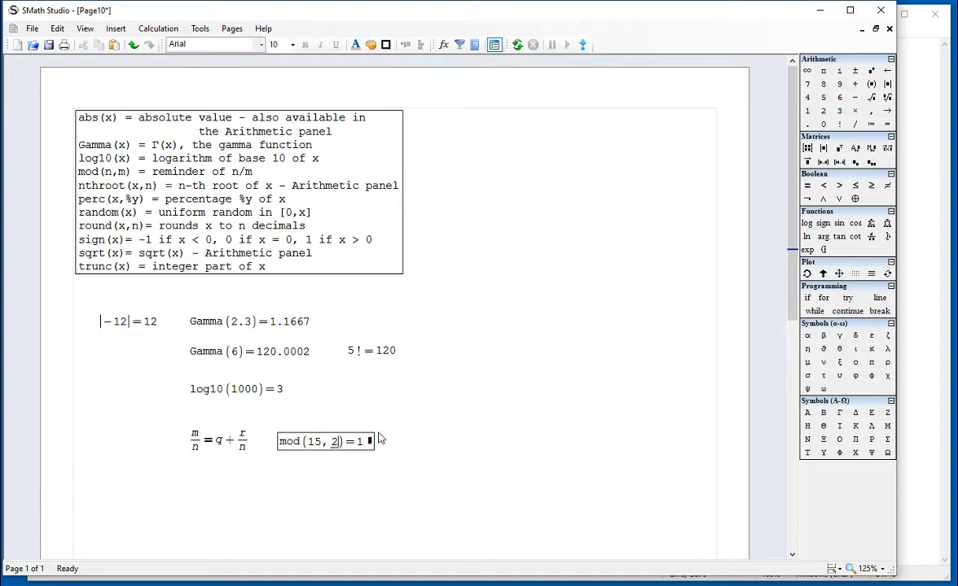
click(422, 453)
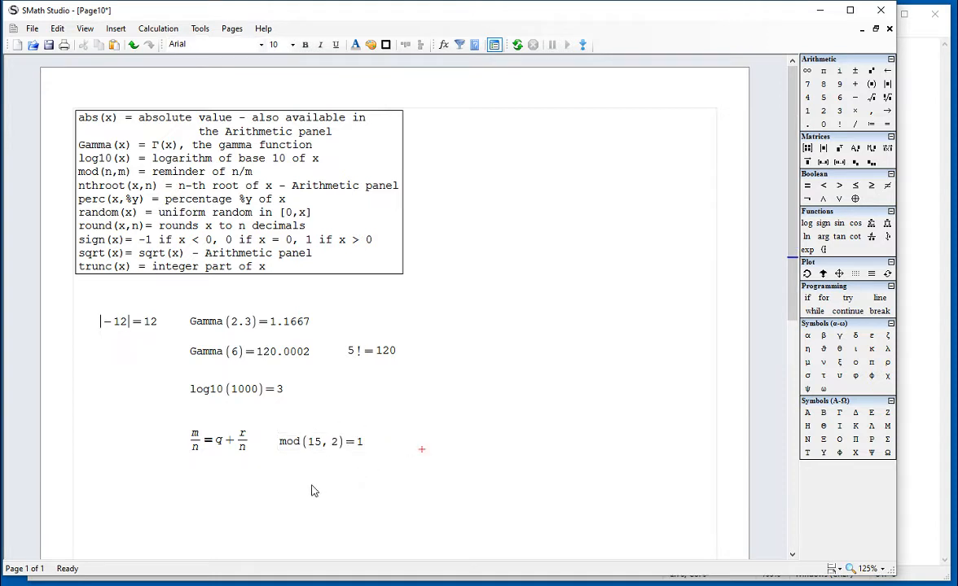
- Evaluate mod(12, 2) directly below the mod(15, 2) expression
click(278, 466)
text(mod)
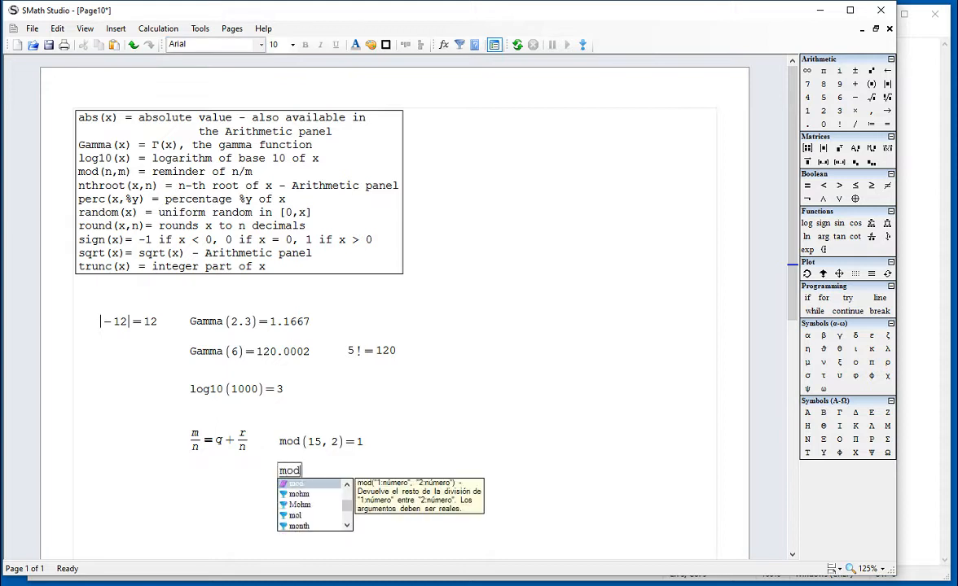
text((12, 2)=0)
click(422, 450)
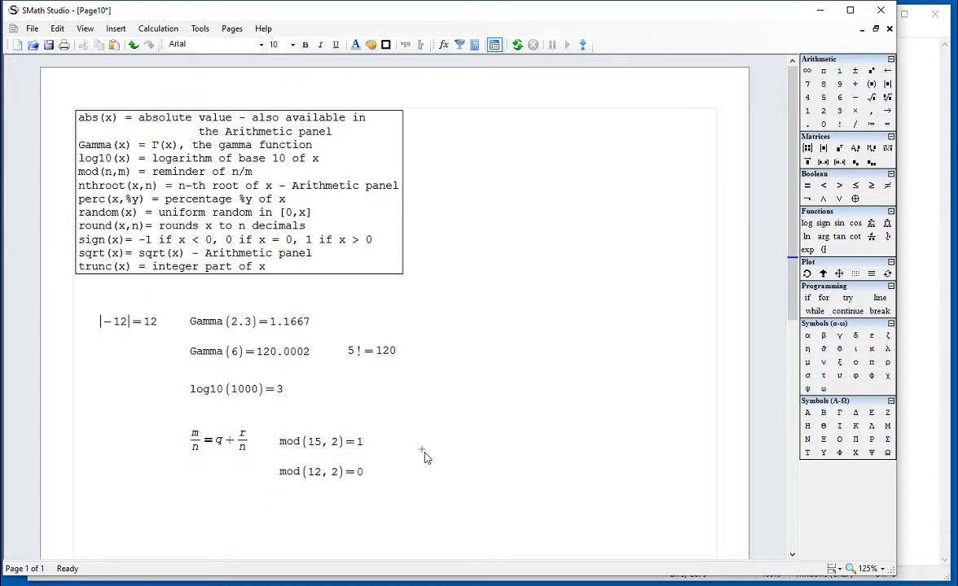
- Highlight the divisors and the results of the mod(15, 2) and mod(12, 2) expressions
double_click(340, 449)
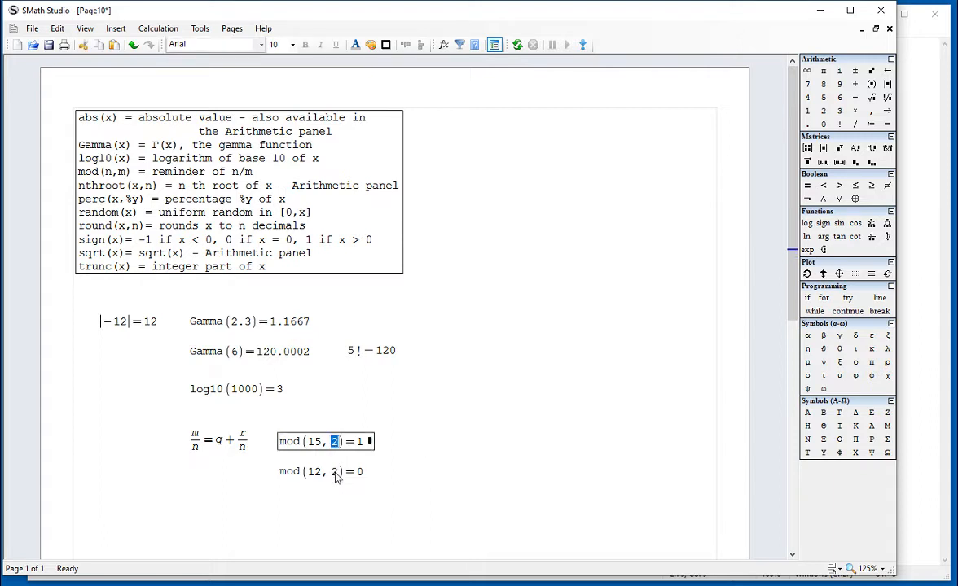
double_click(333, 472)
drag(367, 444, 392, 445)
click(410, 444)
click(359, 445)
click(357, 444)
drag(356, 445, 367, 440)
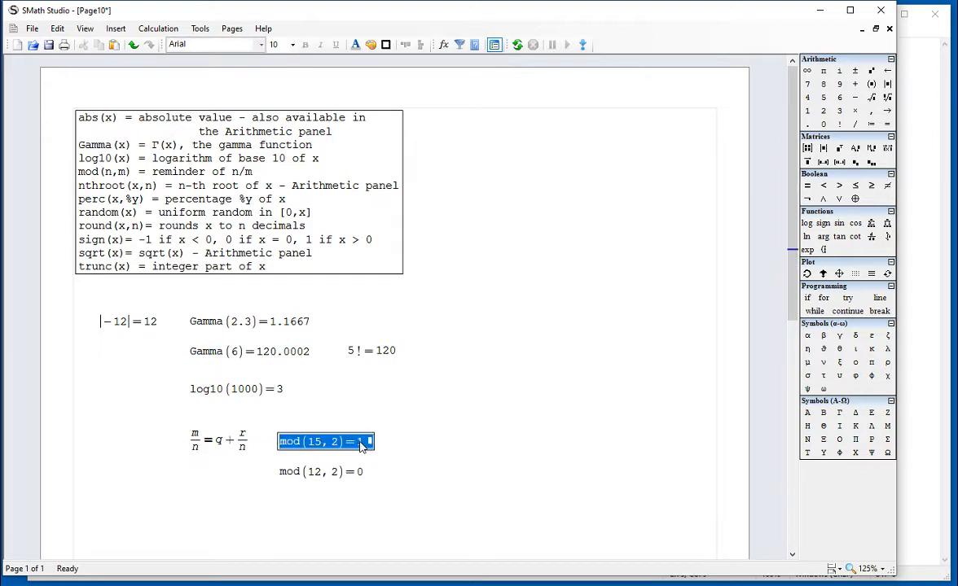
double_click(359, 473)
click(431, 472)
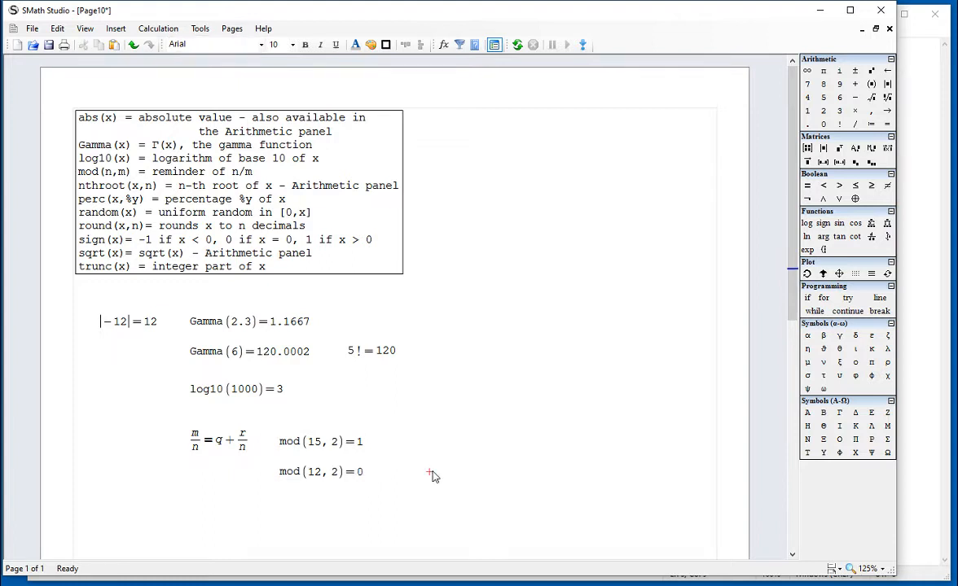
click(101, 179)
click(458, 204)
text(nrooth)
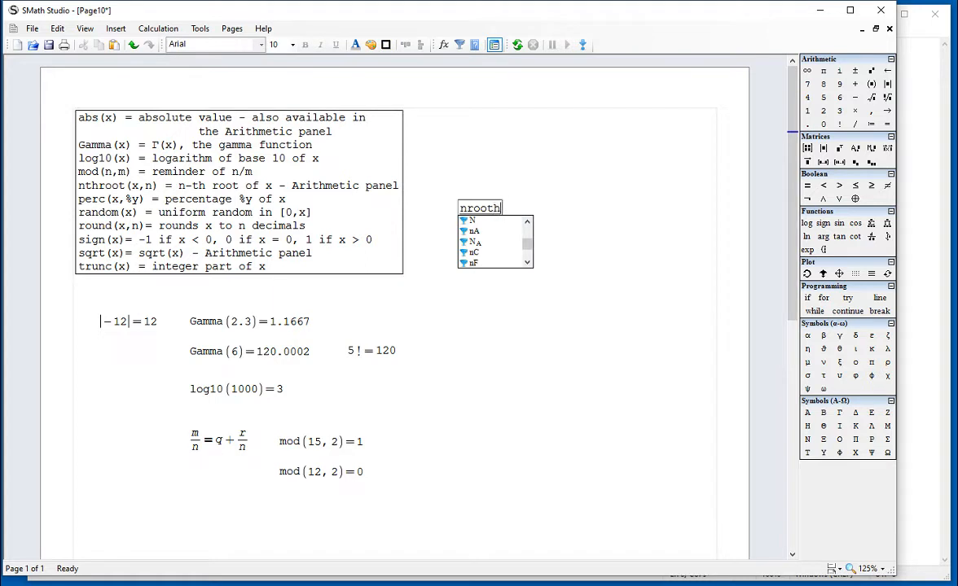
text((27, 3):=)
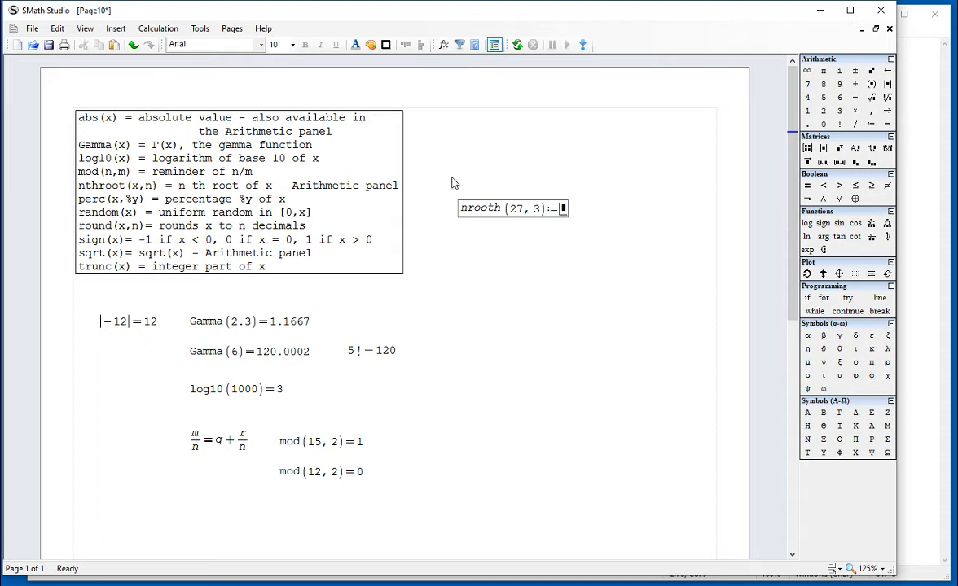
click(470, 209)
text(th)
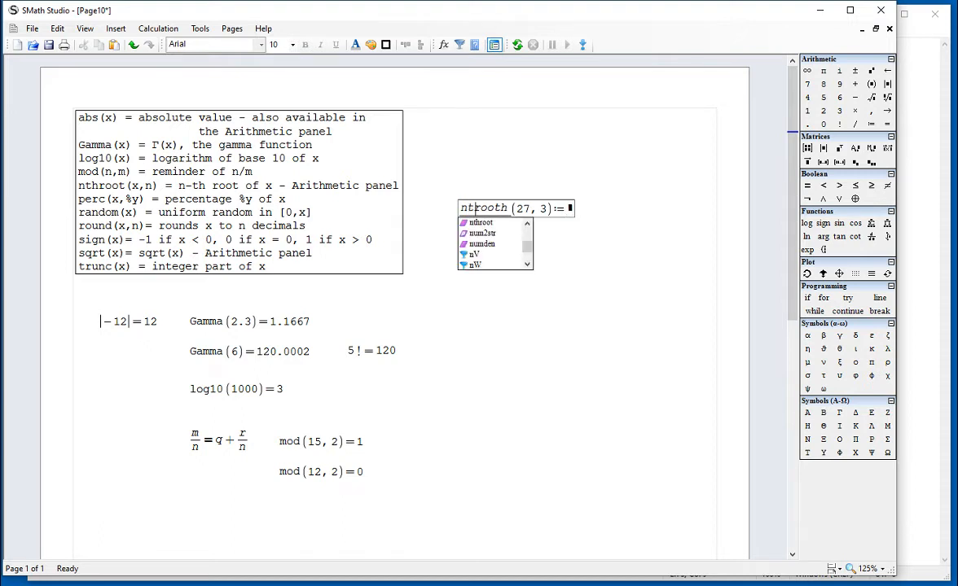
click(602, 286)
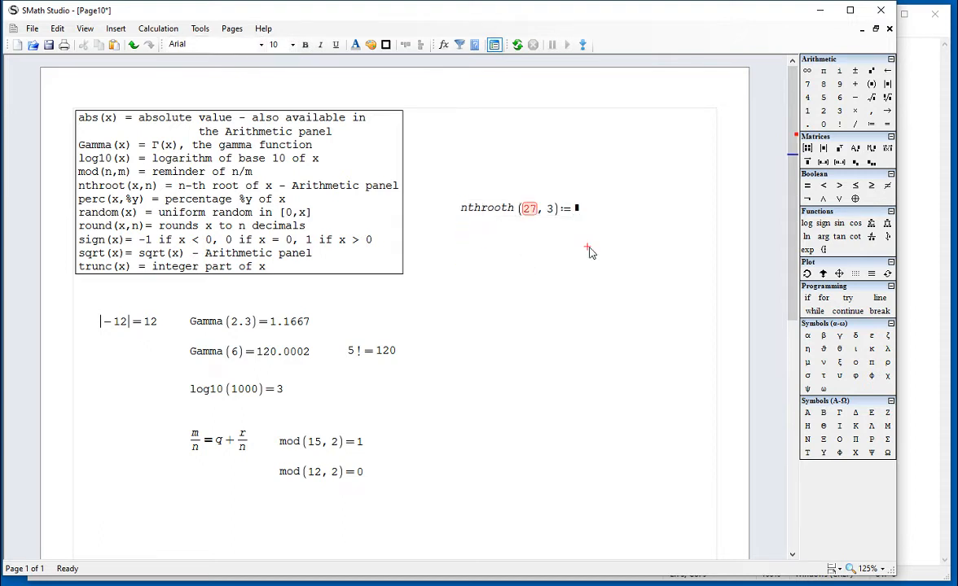
click(553, 210)
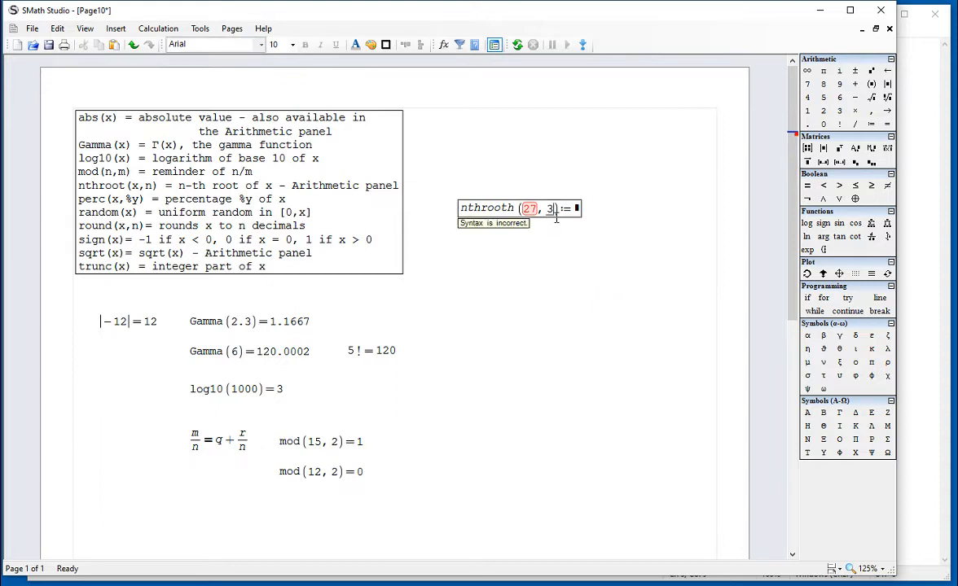
click(519, 211)
key(BackSpace)
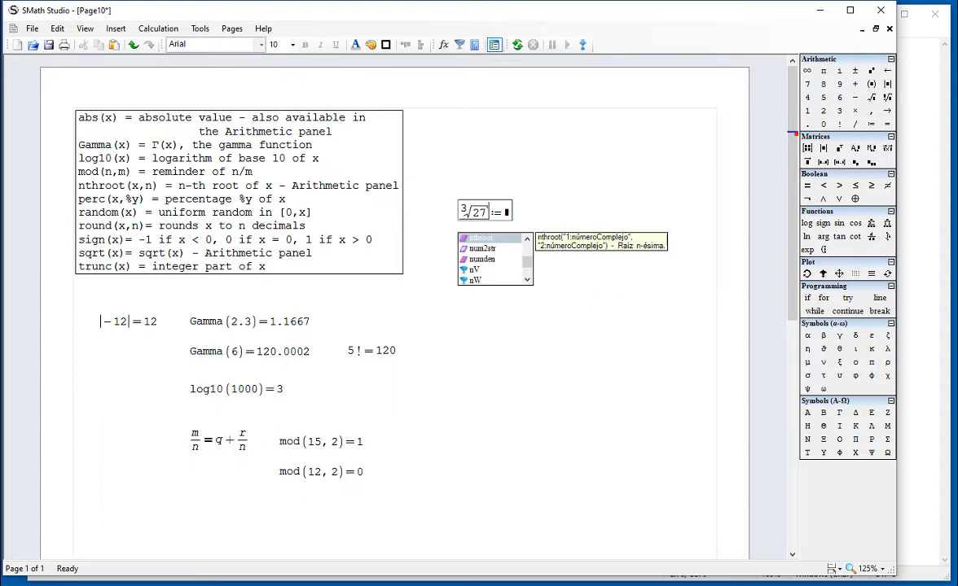
click(541, 256)
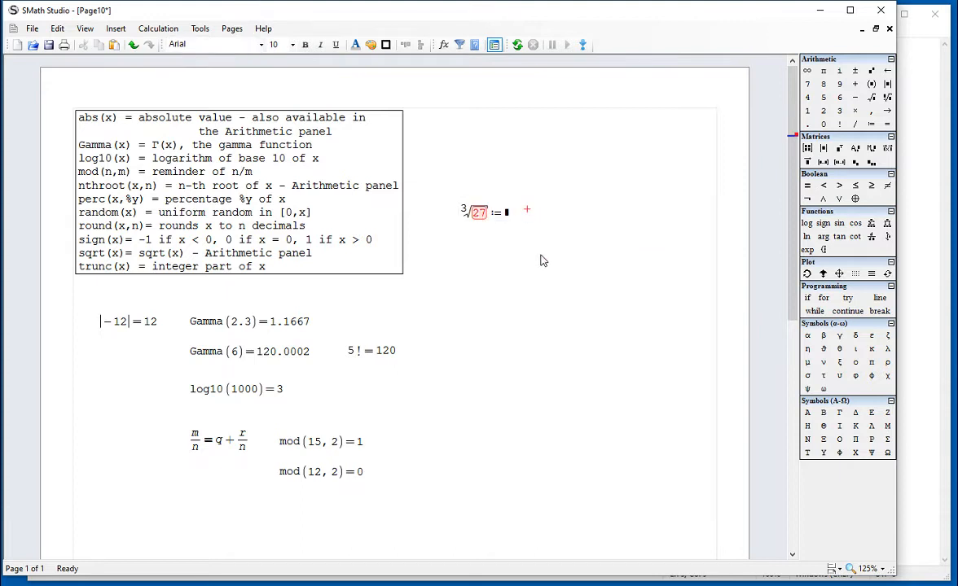
click(491, 216)
key(BackSpace)
key(BackSpace)
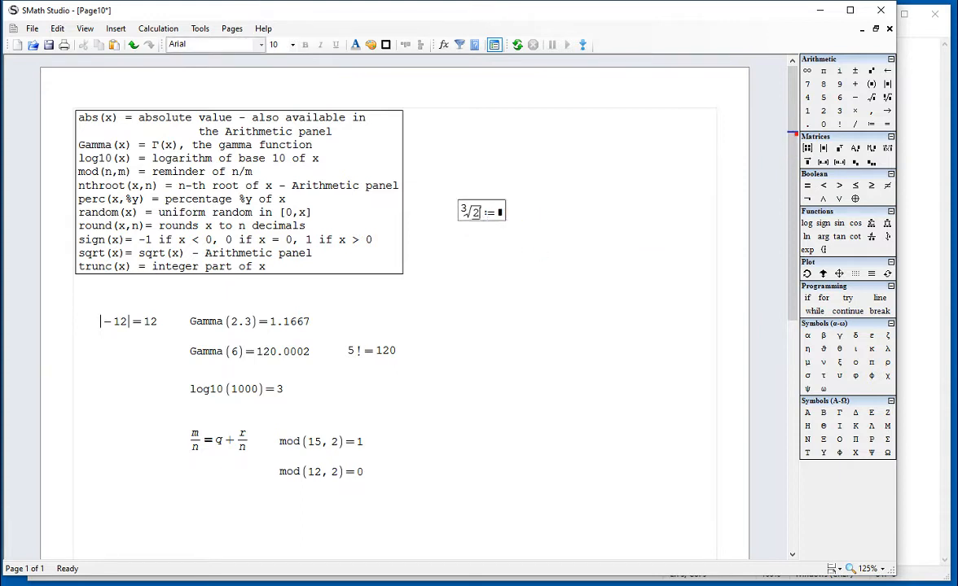
text(27)
key(Return)
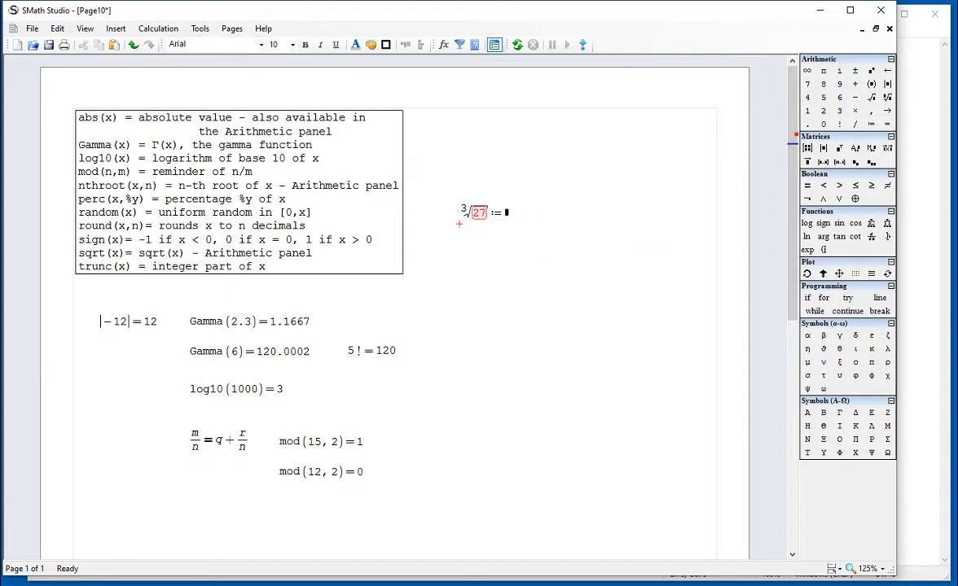
drag(512, 224, 420, 184)
key(Delete)
- Evaluate nthroot(27, 3) in the blank area beside the function list
click(453, 175)
text(n)
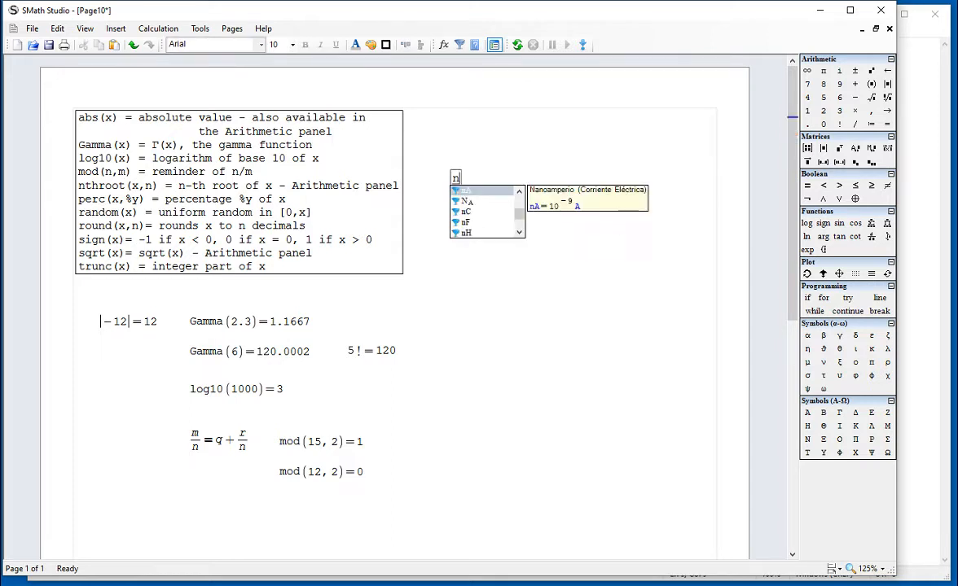
text(throot(27)
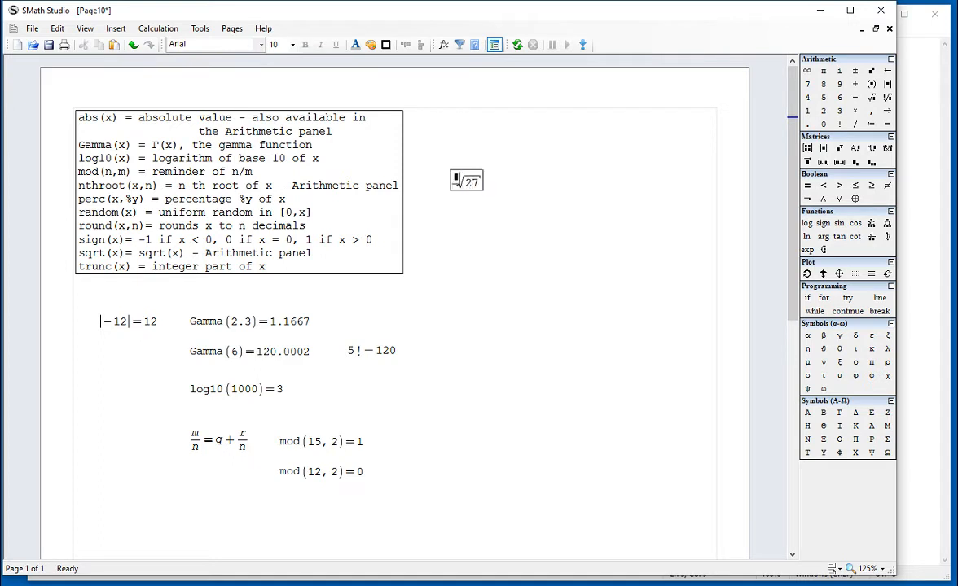
text(,3=)
click(542, 315)
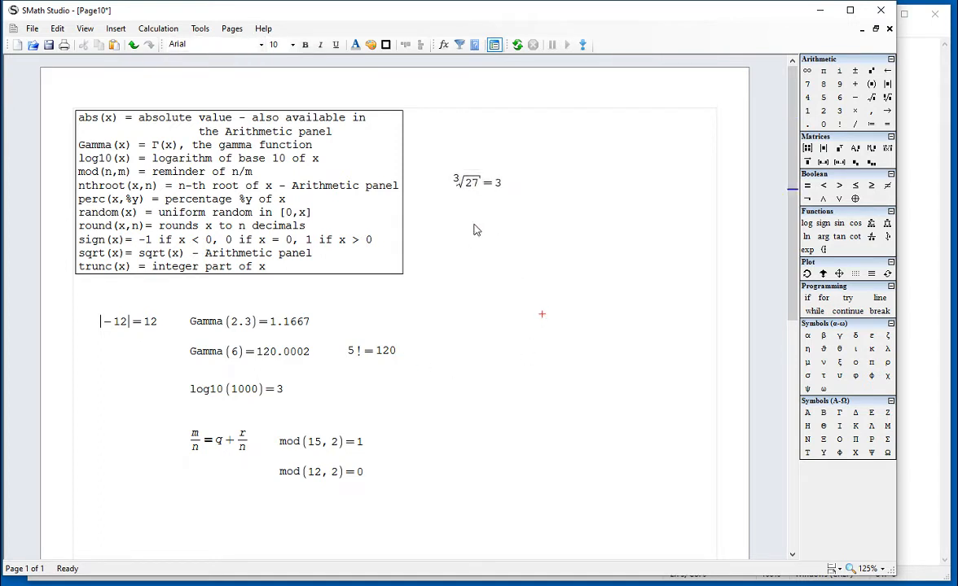
- Evaluate perc(100, 20) directly below the cube root expression
click(450, 210)
text(perc)
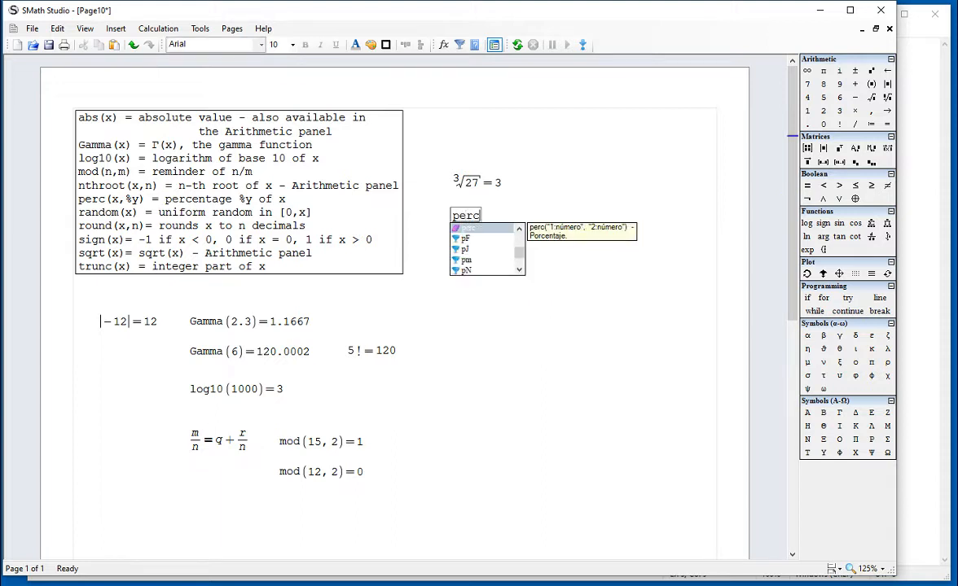
text((100, 20)=20)
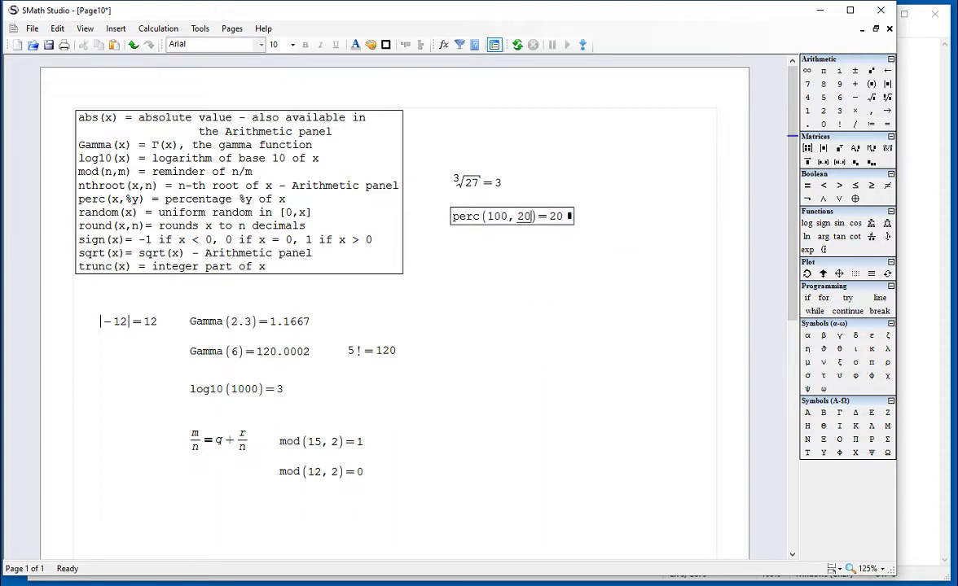
- Evaluate random(1000) directly below the perc(100, 20) expression
click(453, 241)
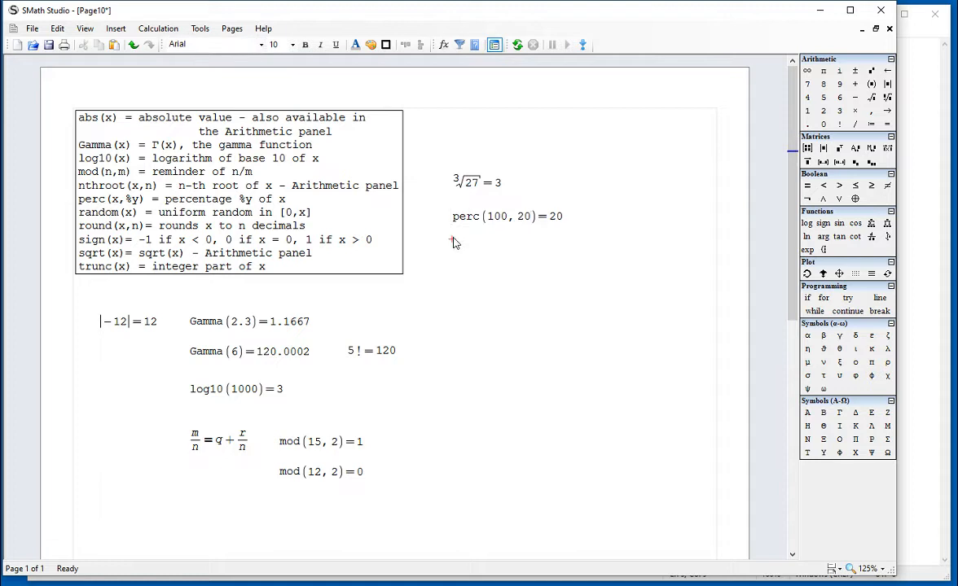
text(random(100)
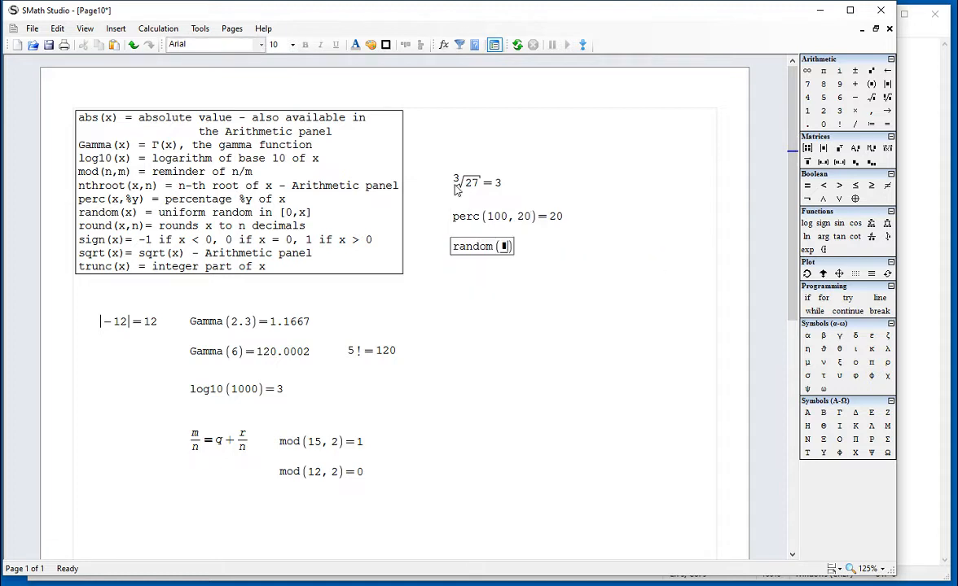
text(0)=384)
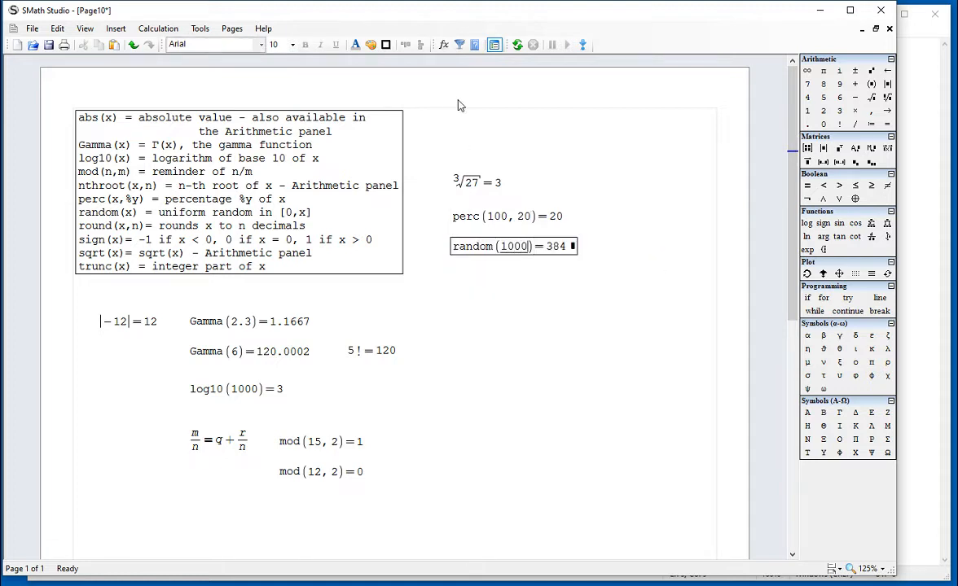
click(586, 314)
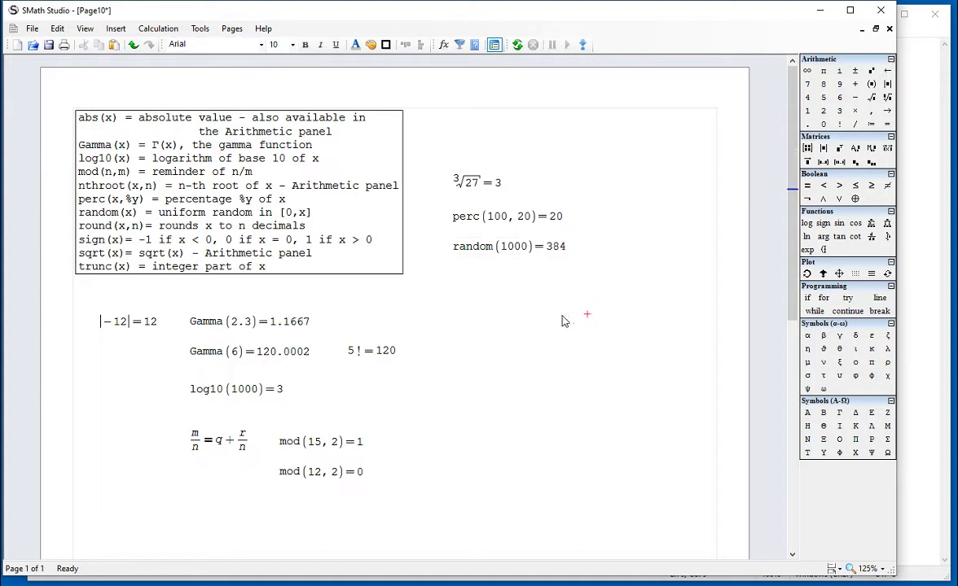
- Define r as random(1000)/1000 below the random expression and evaluate it inline
click(459, 291)
click(452, 270)
text(r:=random(1000)
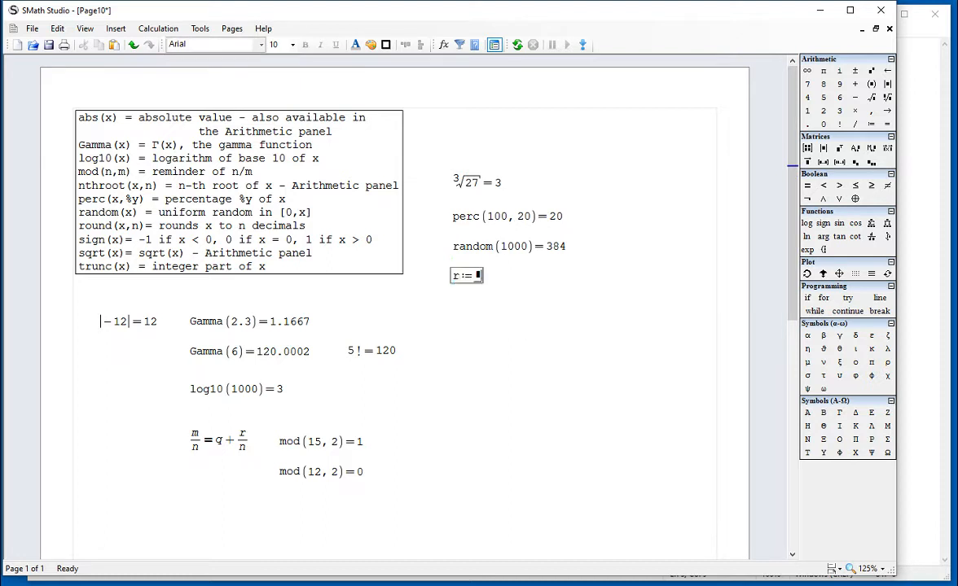
text()/1000=)
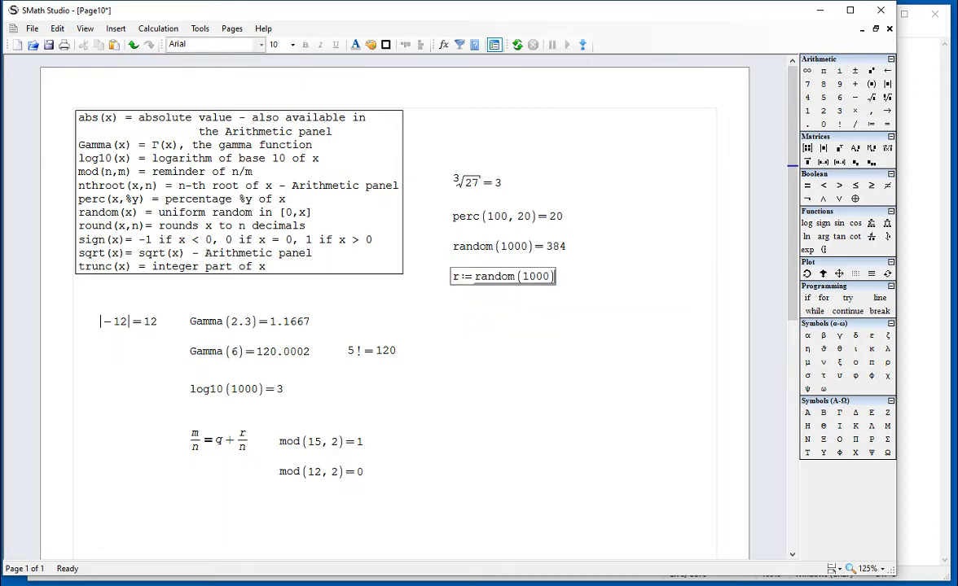
click(593, 366)
- Change both the random argument and the denominator in the definition of r to 100
click(552, 279)
key(BackSpace)
click(530, 294)
key(BackSpace)
click(565, 375)
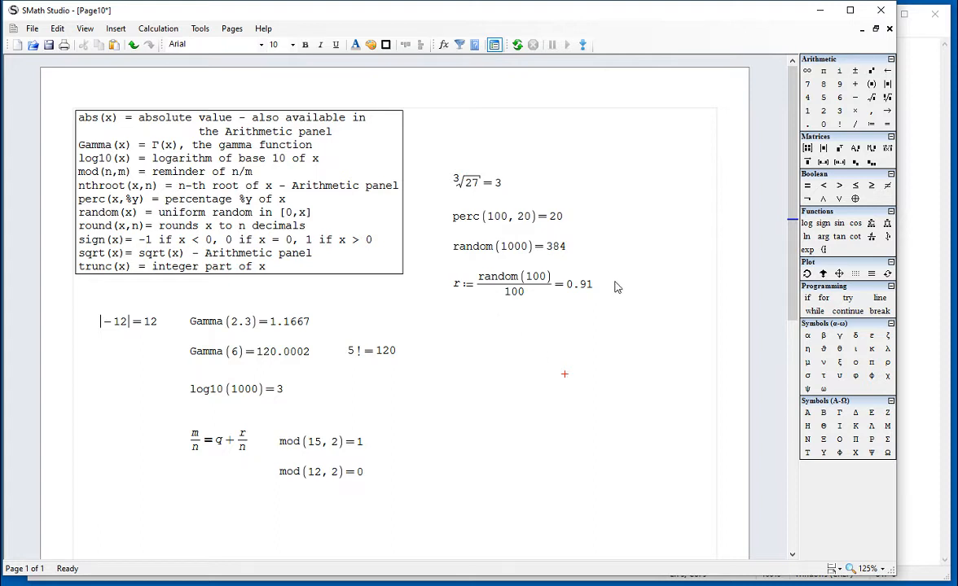
- Add a second definition below, setting r to a + (b - a) multiplied by random(1000)/1000
click(452, 314)
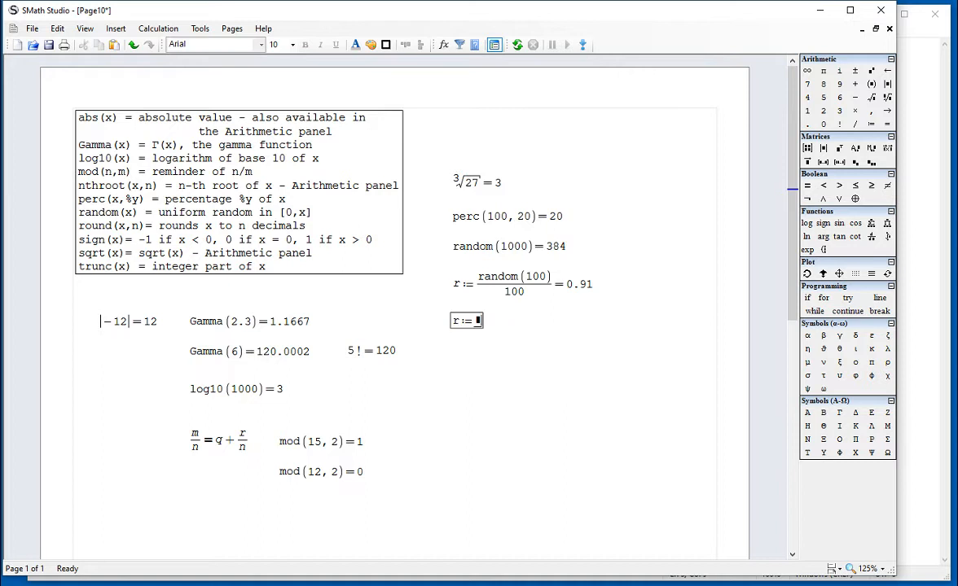
text(a)
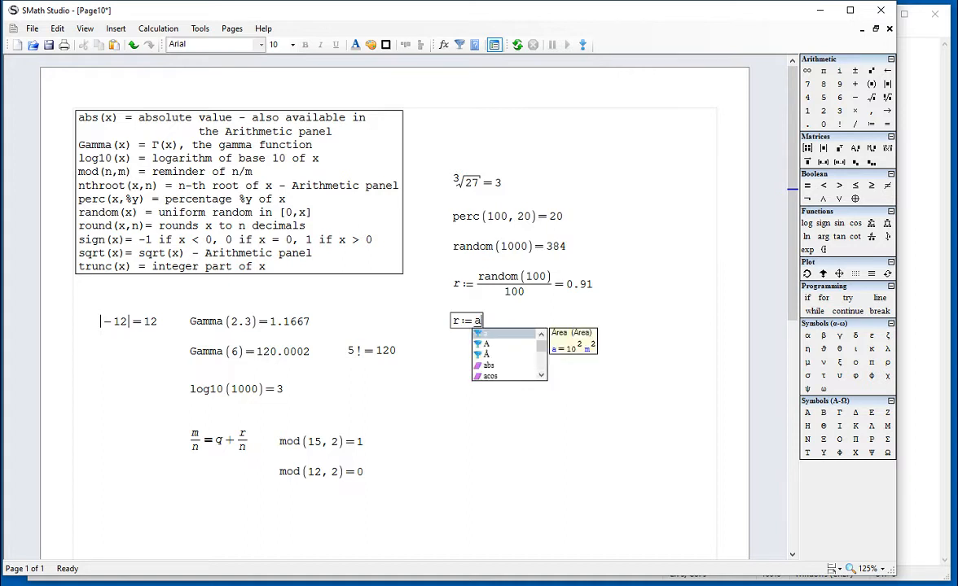
text(+(b-1)
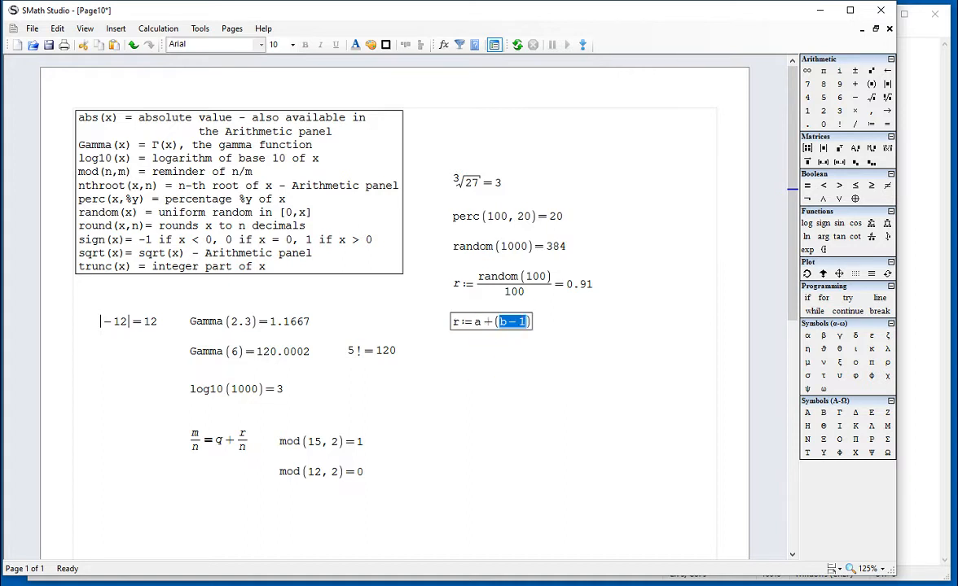
key(BackSpace)
text(a)
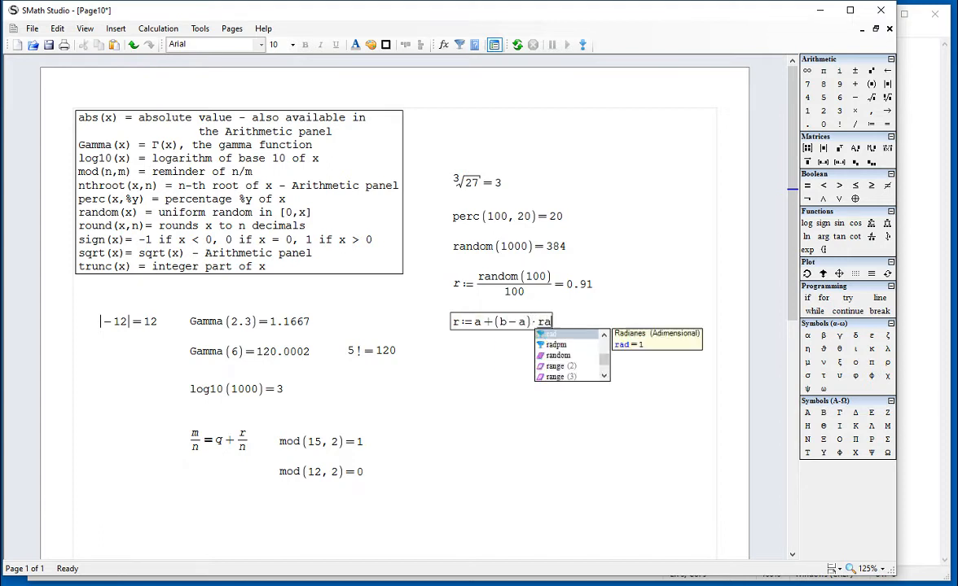
text()*random(1000)
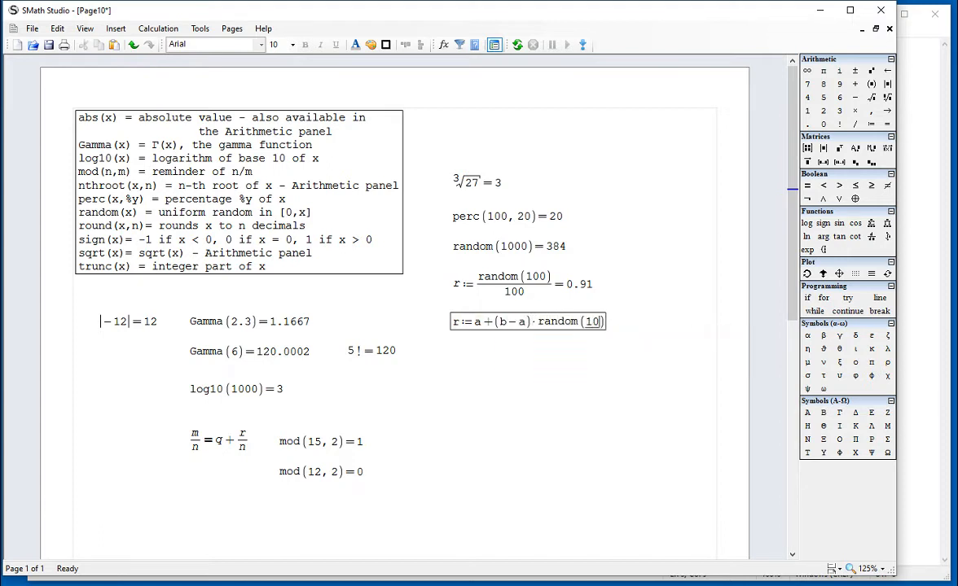
text()/100)
key(BackSpace)
key(BackSpace)
text(000)
key(Return)
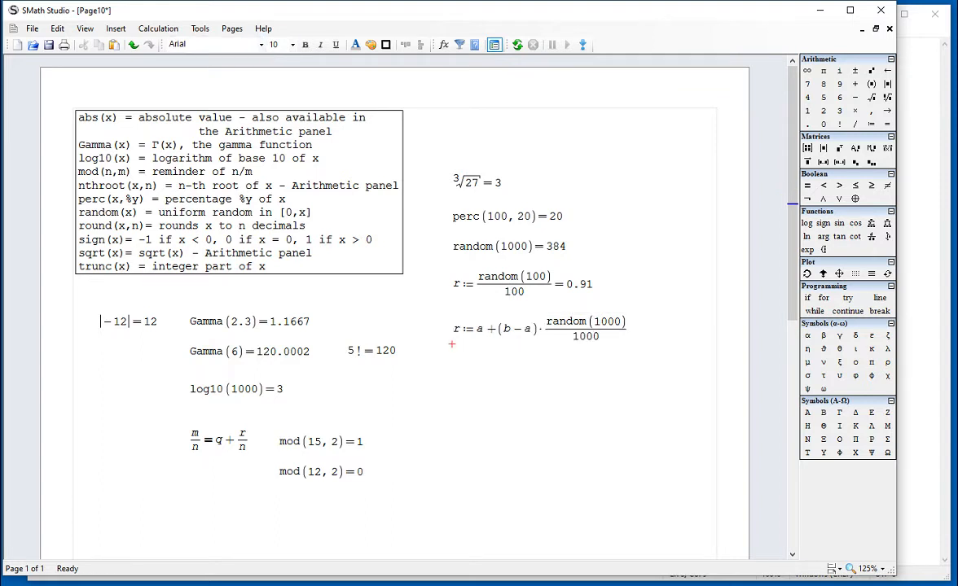
- Add an inline numeric evaluation to the second definition of r
click(577, 319)
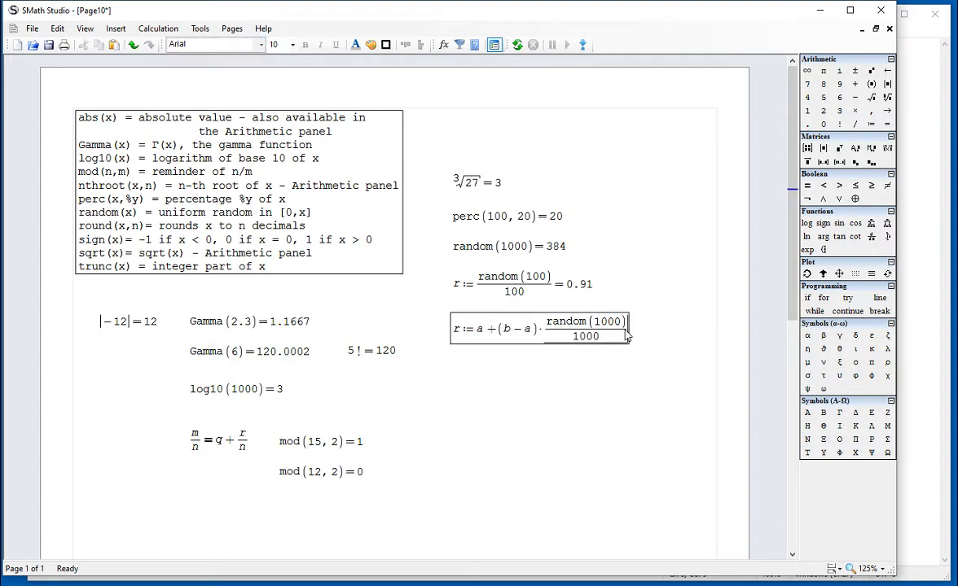
text(=)
click(624, 308)
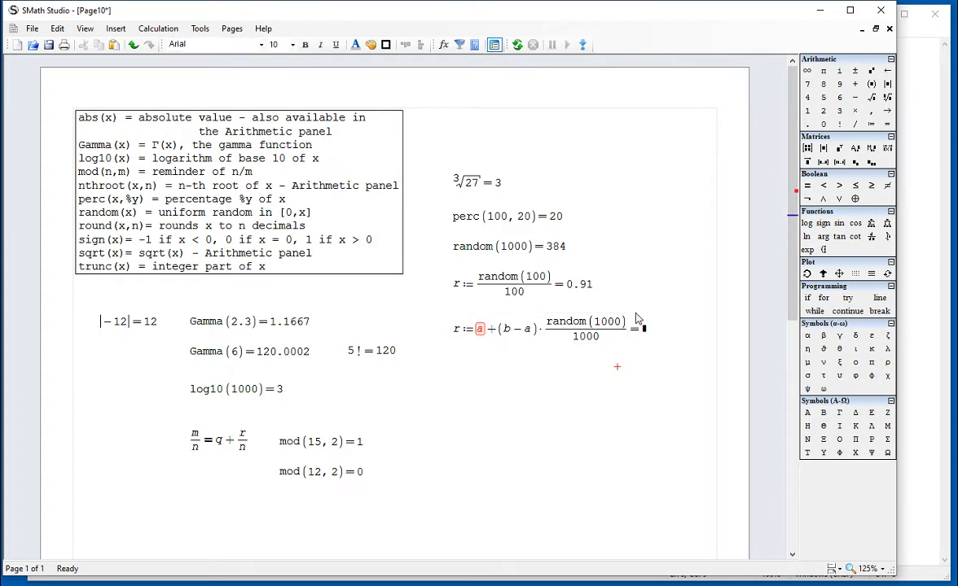
- Make room above the second r formula and define a as -10 and b as 10 there
key(Return)
click(455, 322)
text(a:=-10)
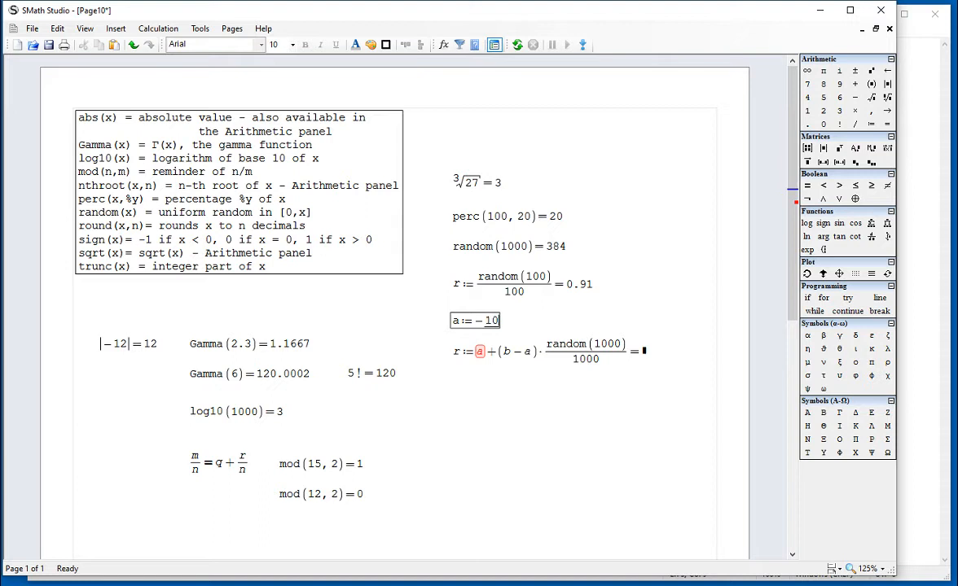
click(520, 320)
text(b:10)
click(518, 329)
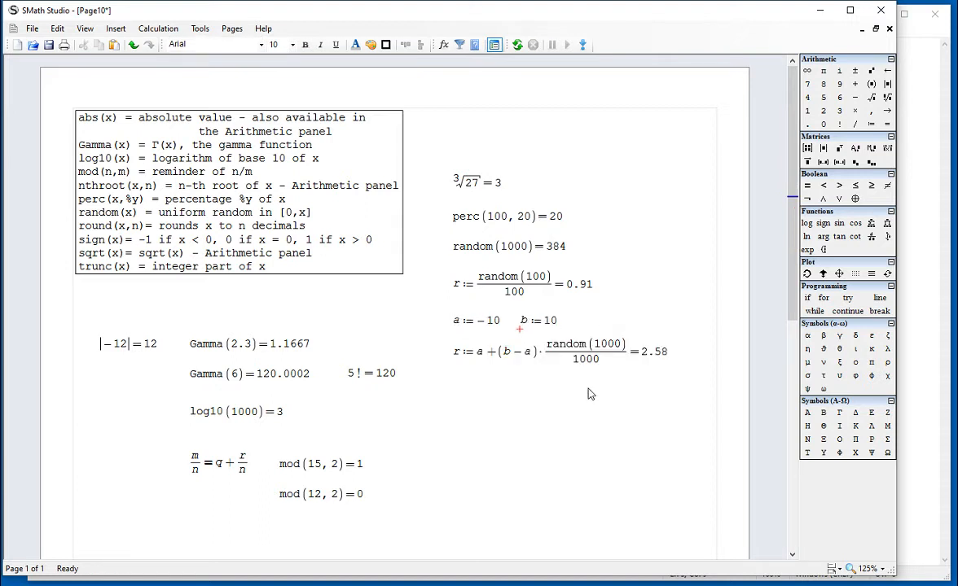
- Remove the inline numeric evaluation from the second definition of r
click(661, 357)
key(BackSpace)
key(BackSpace)
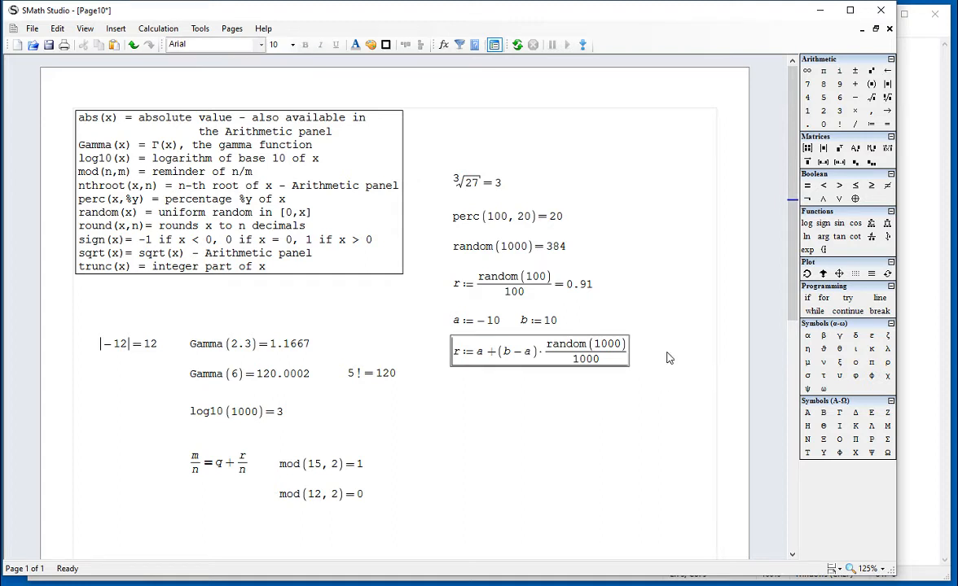
- Add an inline numeric evaluation to the second definition of r and regenerate its random value twice
text(=-4.72)
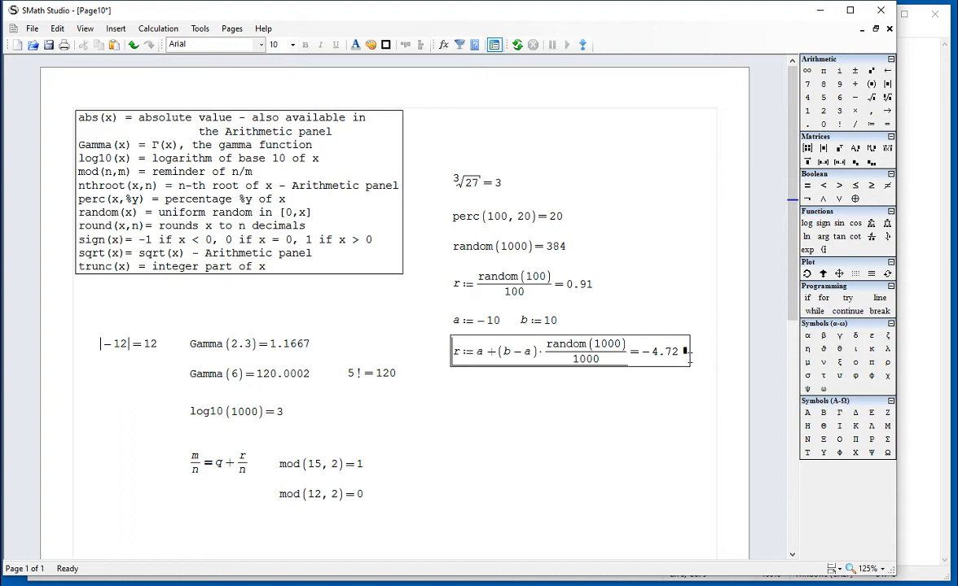
key(BackSpace)
key(BackSpace)
text(=)
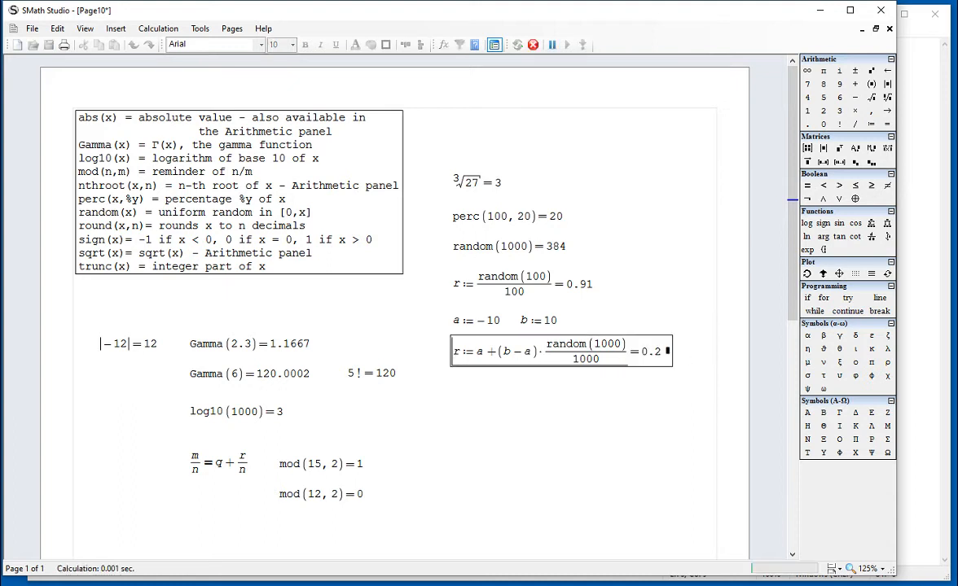
key(BackSpace)
key(BackSpace)
text(=)
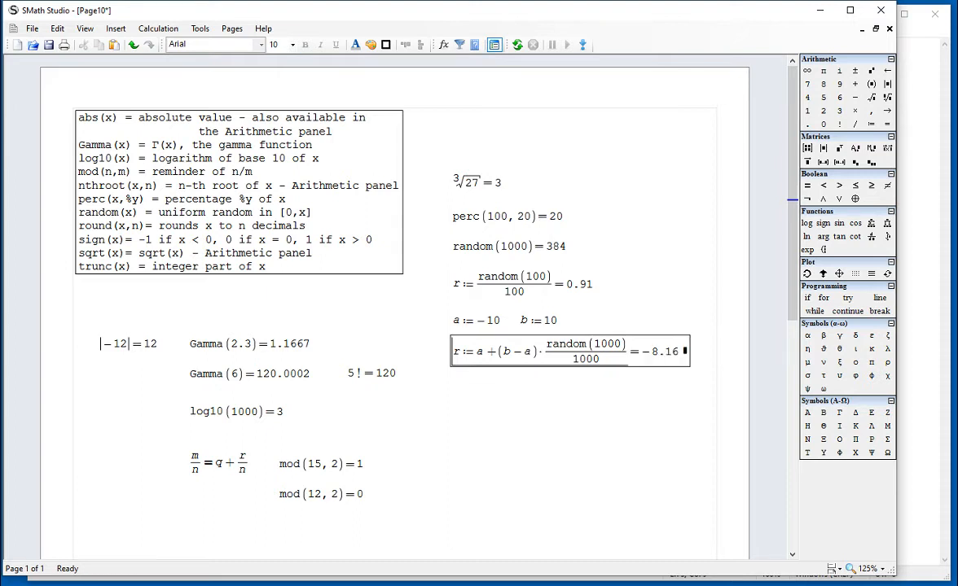
click(670, 374)
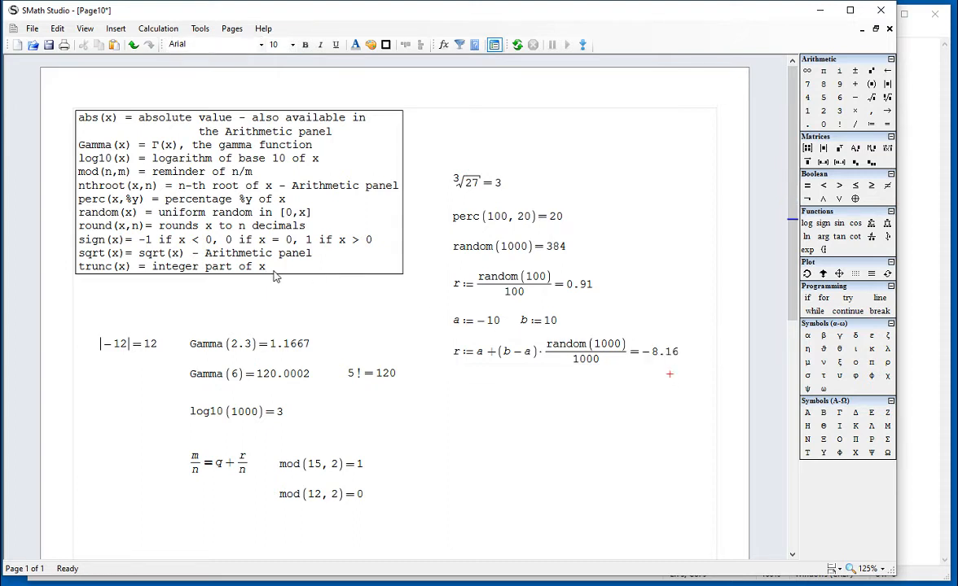
- Evaluate round(23.323422, 3) numerically below the second definition of r
click(451, 381)
text(round()
text(23.323422, )
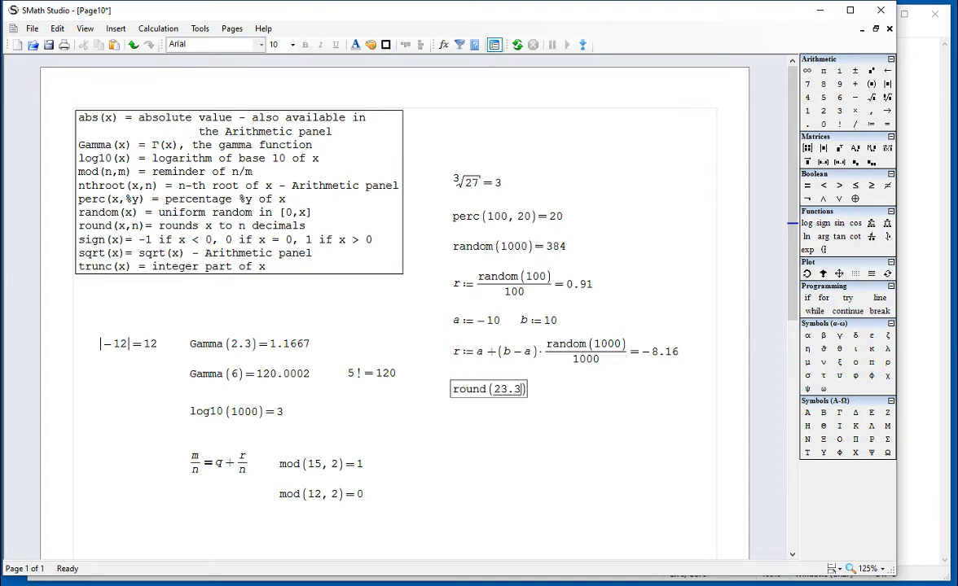
text(3))
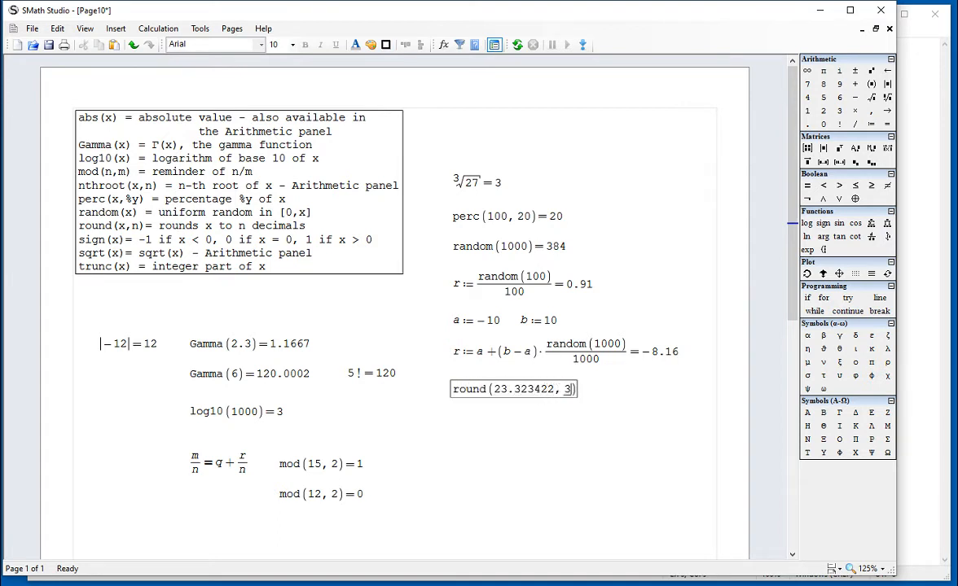
text(=23.323)
- Evaluate sign(-10) numerically below the round example
click(452, 414)
text(sign)
text((-10)
click(452, 427)
click(504, 420)
text(=)
- Evaluate the square root of 3 numerically below the sign example, using the sqrt function
click(454, 443)
text(sqrt)
key(Return)
text(3=)
- Evaluate trunc(12.34) numerically below the square root example
click(456, 480)
text(trunc)
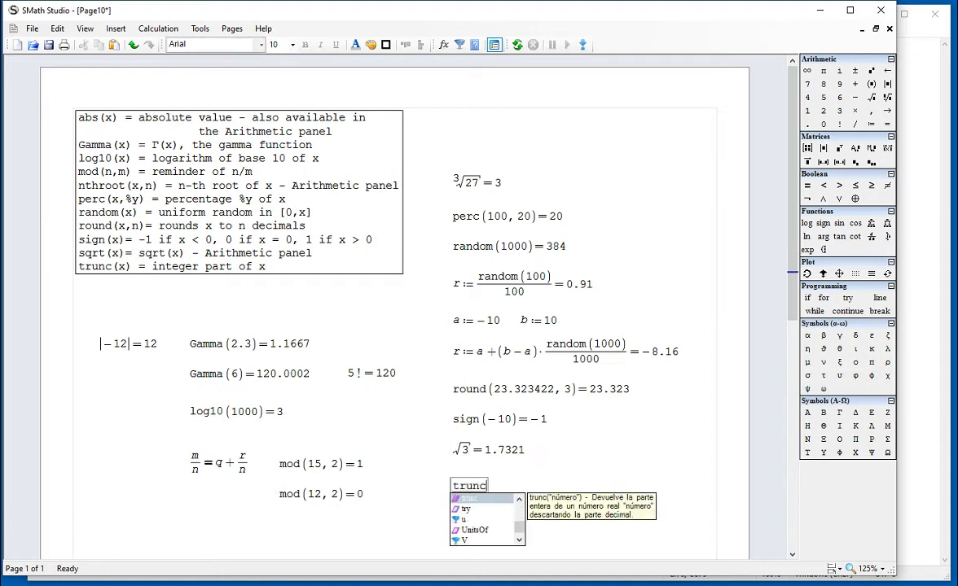
key(Return)
text(12.34=)
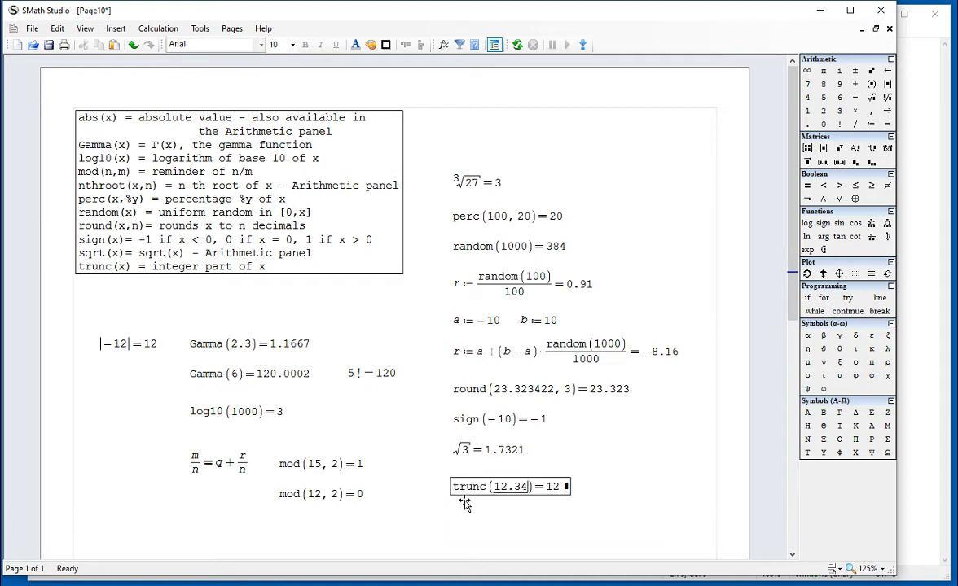
click(467, 525)
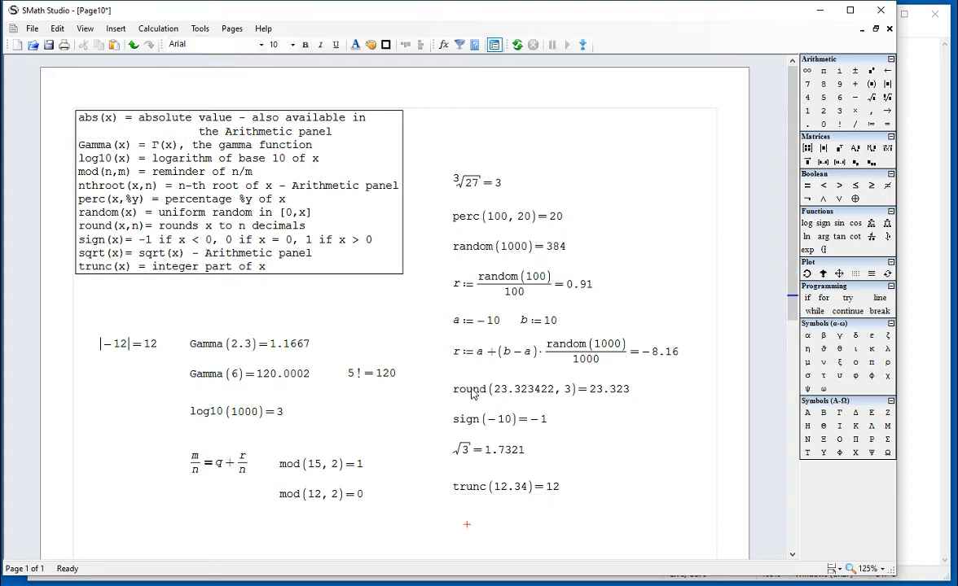
- Copy the second definition of r and paste it below the trunc example
click(457, 355)
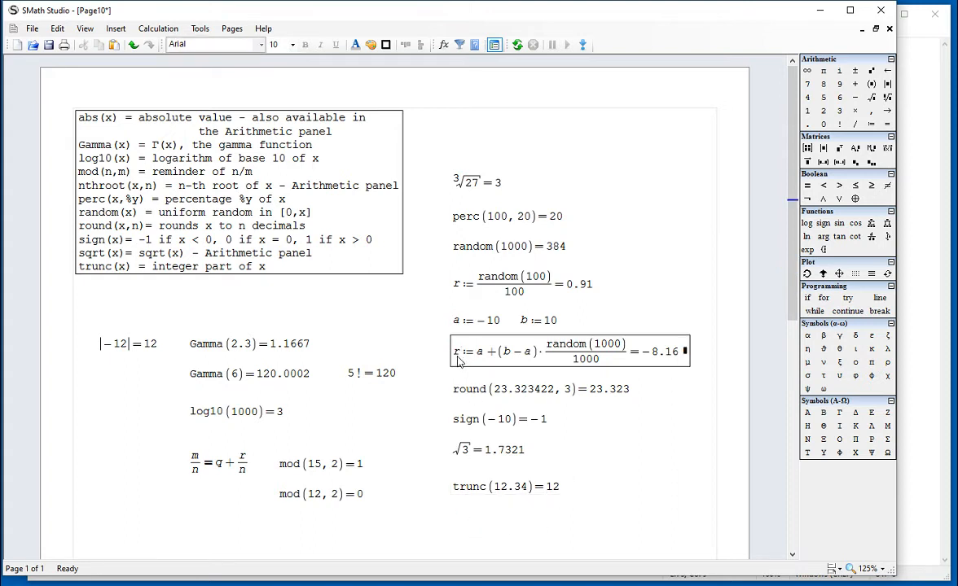
drag(457, 362, 535, 383)
key(ctrl+c)
click(462, 527)
key(ctrl+v)
click(548, 585)
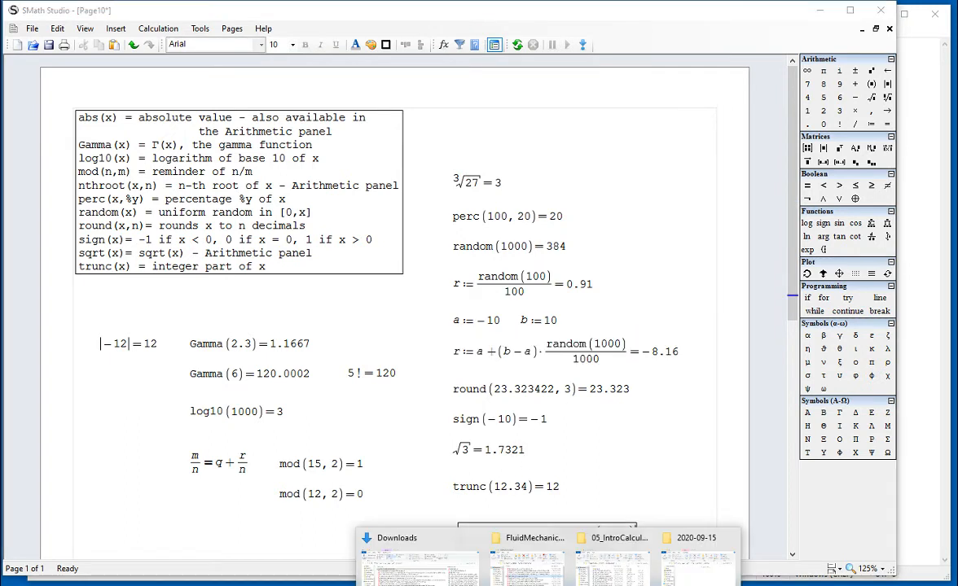
click(707, 486)
- Enclose the right side of the copied r definition in trunc, giving trunc(a + (b - a)·random(1000)/1000), and evaluate it numerically
drag(490, 539, 497, 539)
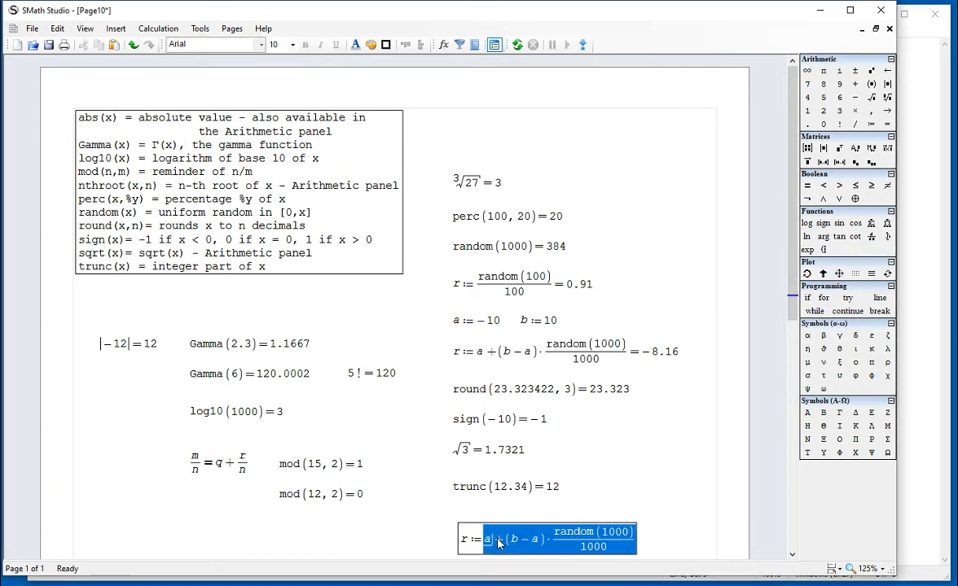
key(Delete)
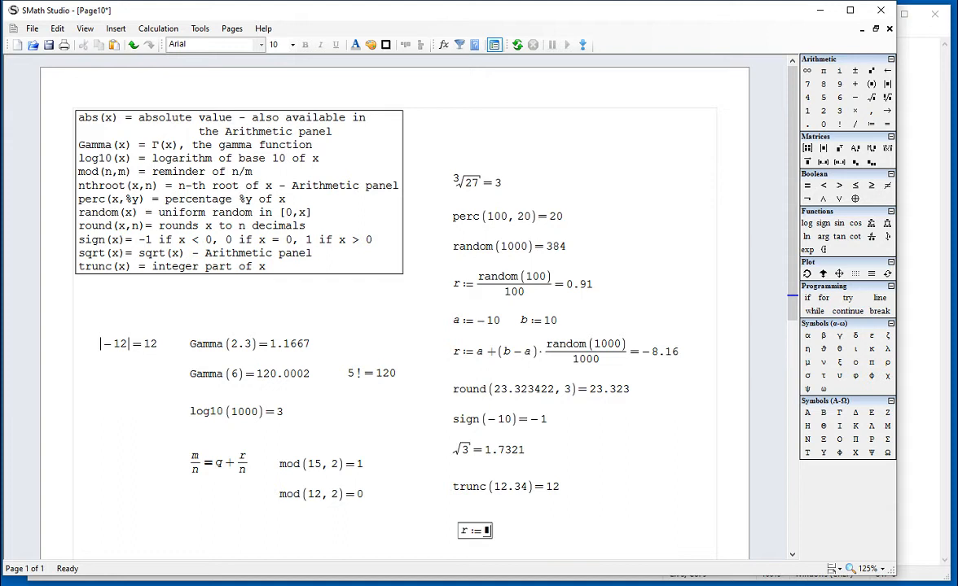
text(trunc)
text((*)
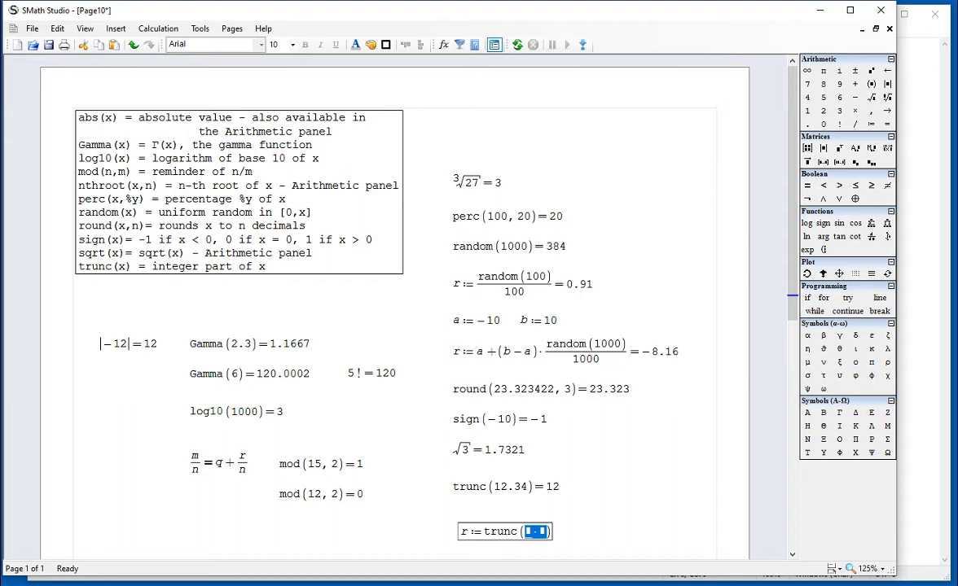
key(ctrl+v)
text(=)
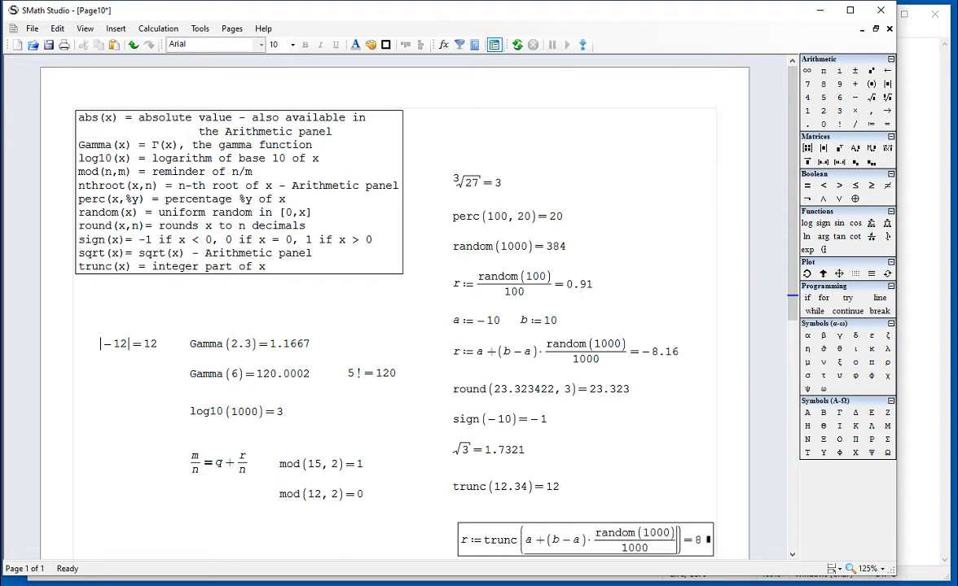
- Re-evaluate the truncated r definition to generate a new random integer
scroll(570, 319, down, 2)
key(BackSpace)
text(=)
click(684, 511)
scroll(619, 423, up, 2)
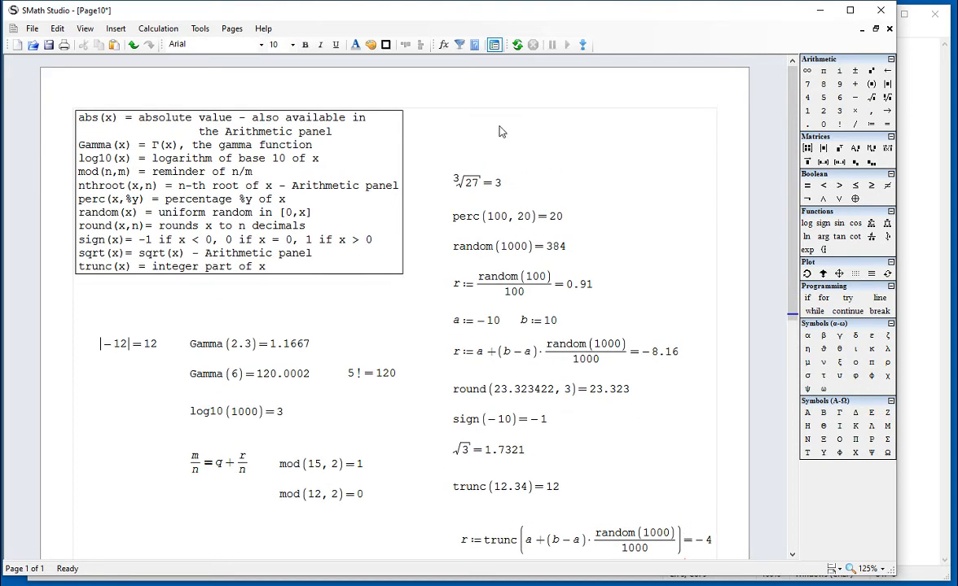
- Switch to the document 05_05_NumericFunctionsNoTrigHypMatProg.sm and examine its absolute value examples and Gamma function definition
click(231, 30)
click(269, 72)
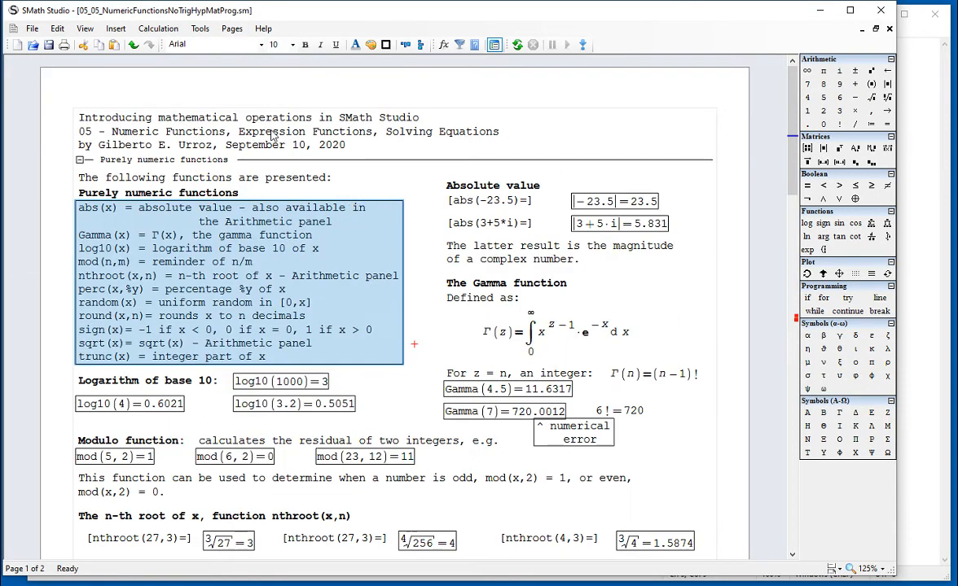
scroll(356, 228, down, 2)
scroll(356, 228, down, 1)
scroll(356, 228, up, 1)
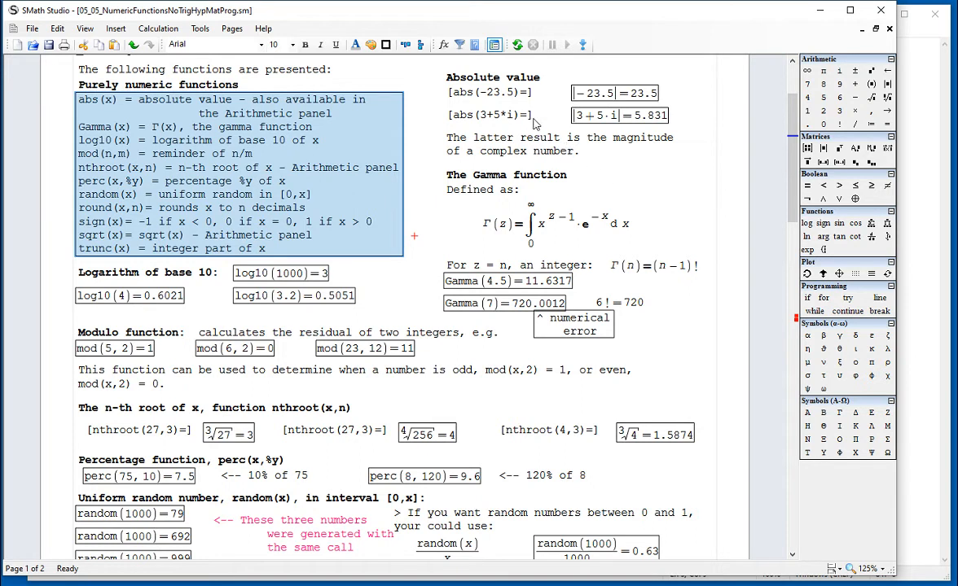
drag(661, 230, 516, 229)
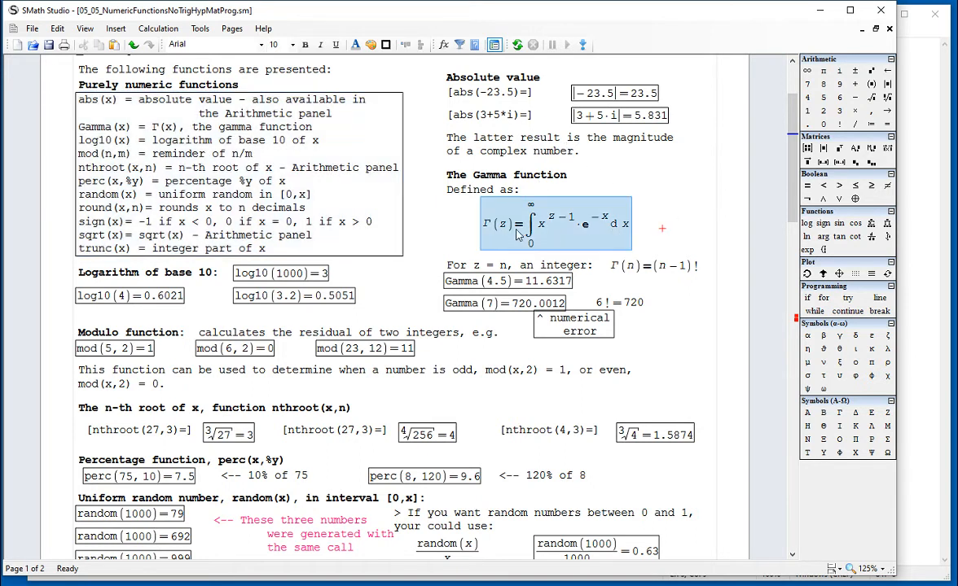
click(691, 230)
scroll(691, 234, down, 1)
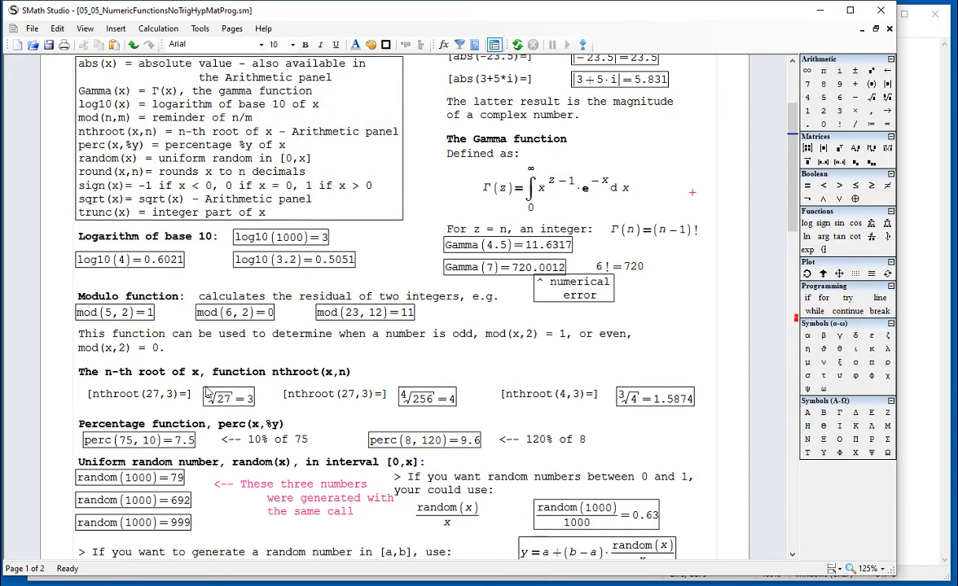
- Review the document's remaining numeric function examples, from mod and nthroot through trunc, and switch to the Notepad title note
scroll(359, 340, down, 2)
scroll(372, 350, down, 7)
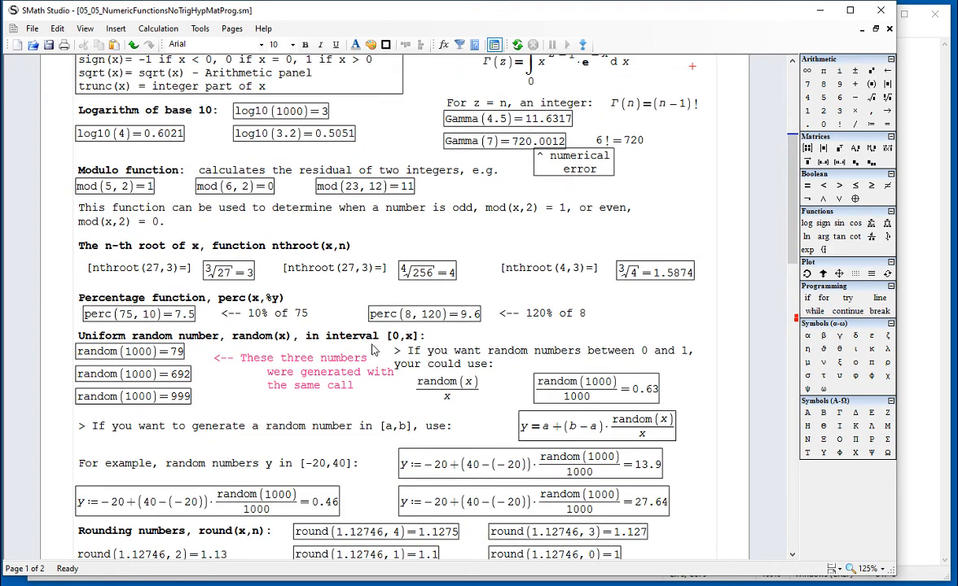
scroll(372, 347, down, 4)
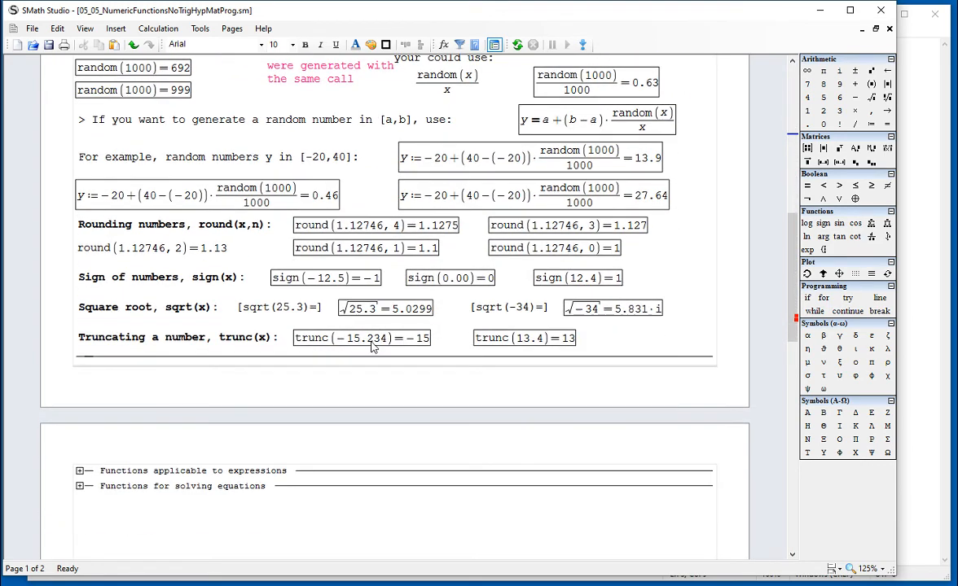
scroll(371, 347, up, 7)
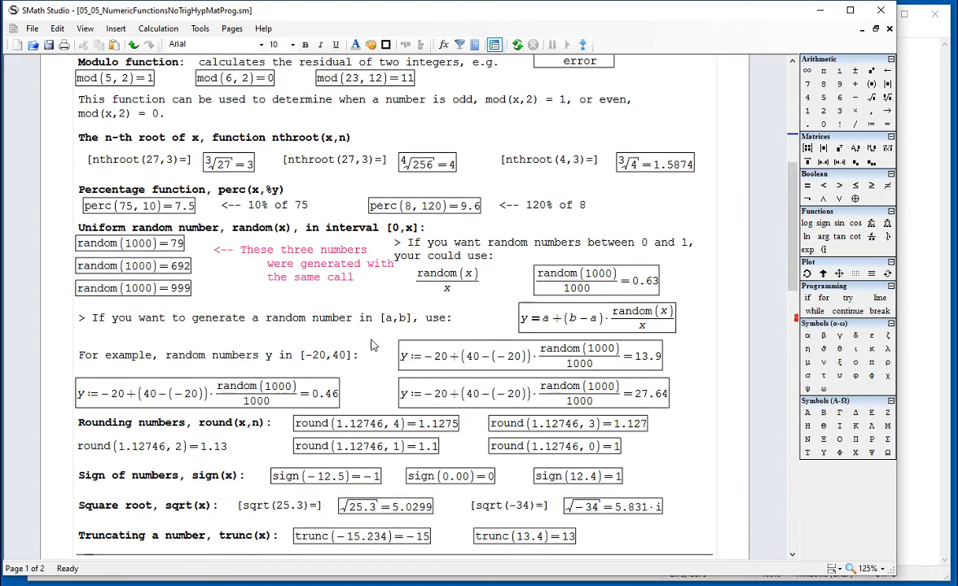
scroll(372, 345, down, 1)
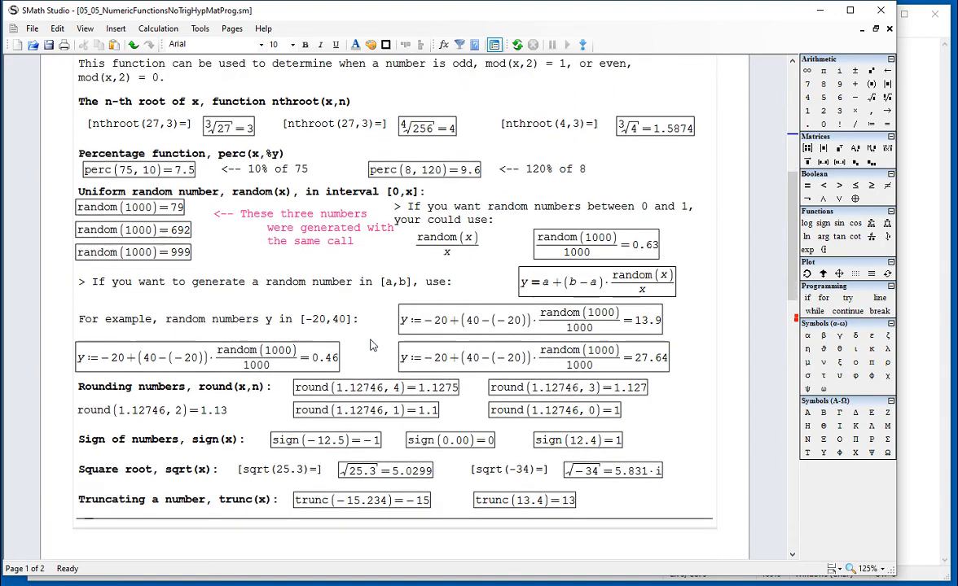
scroll(371, 345, up, 9)
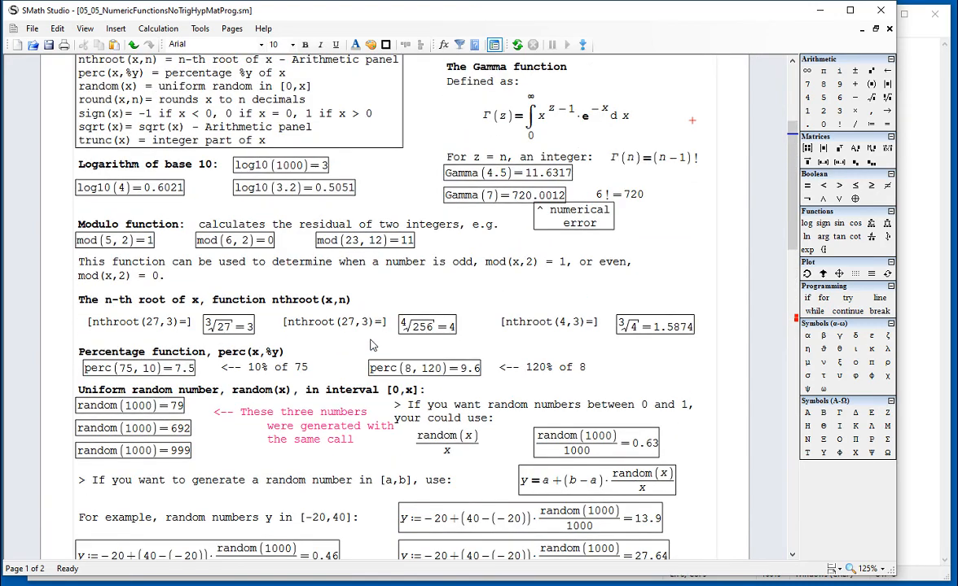
scroll(372, 346, up, 2)
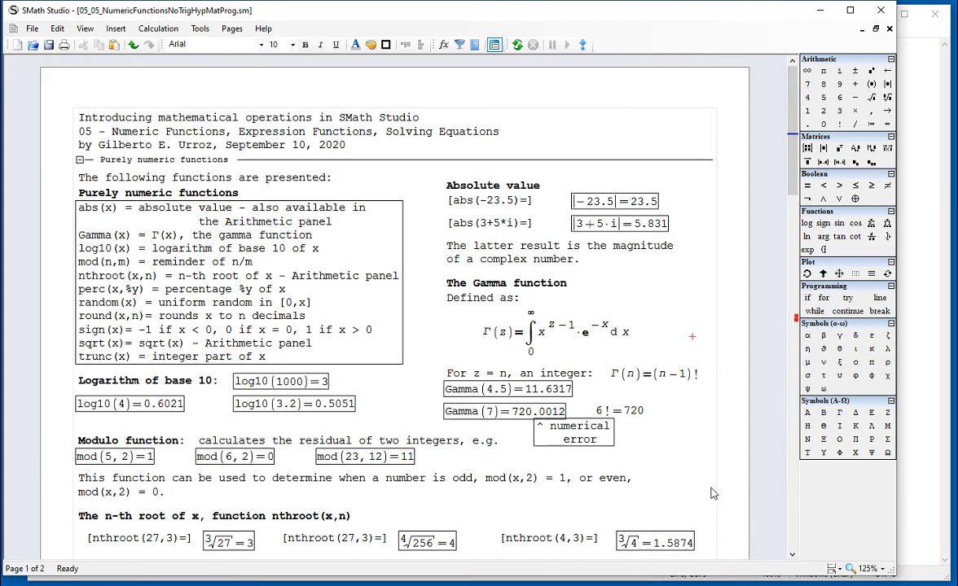
click(918, 113)
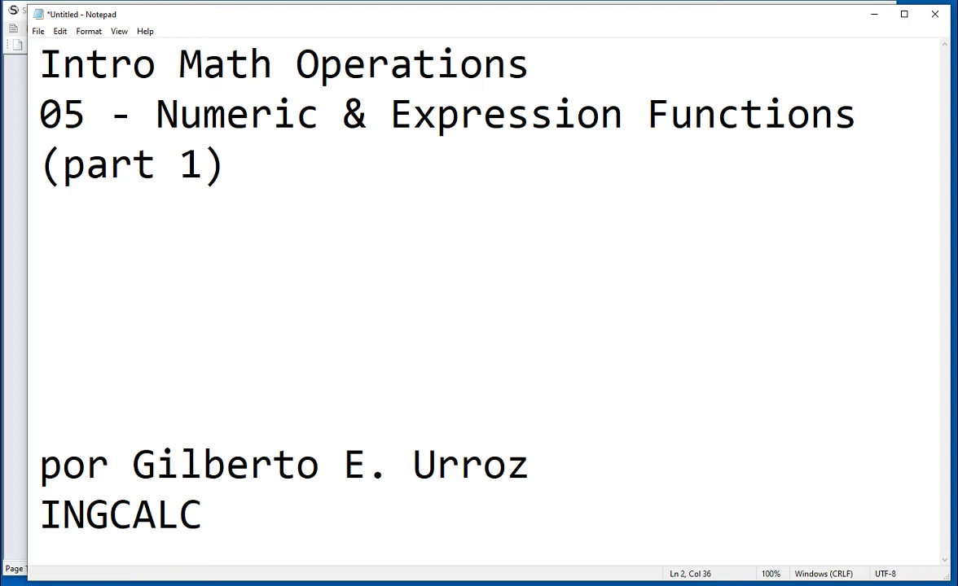